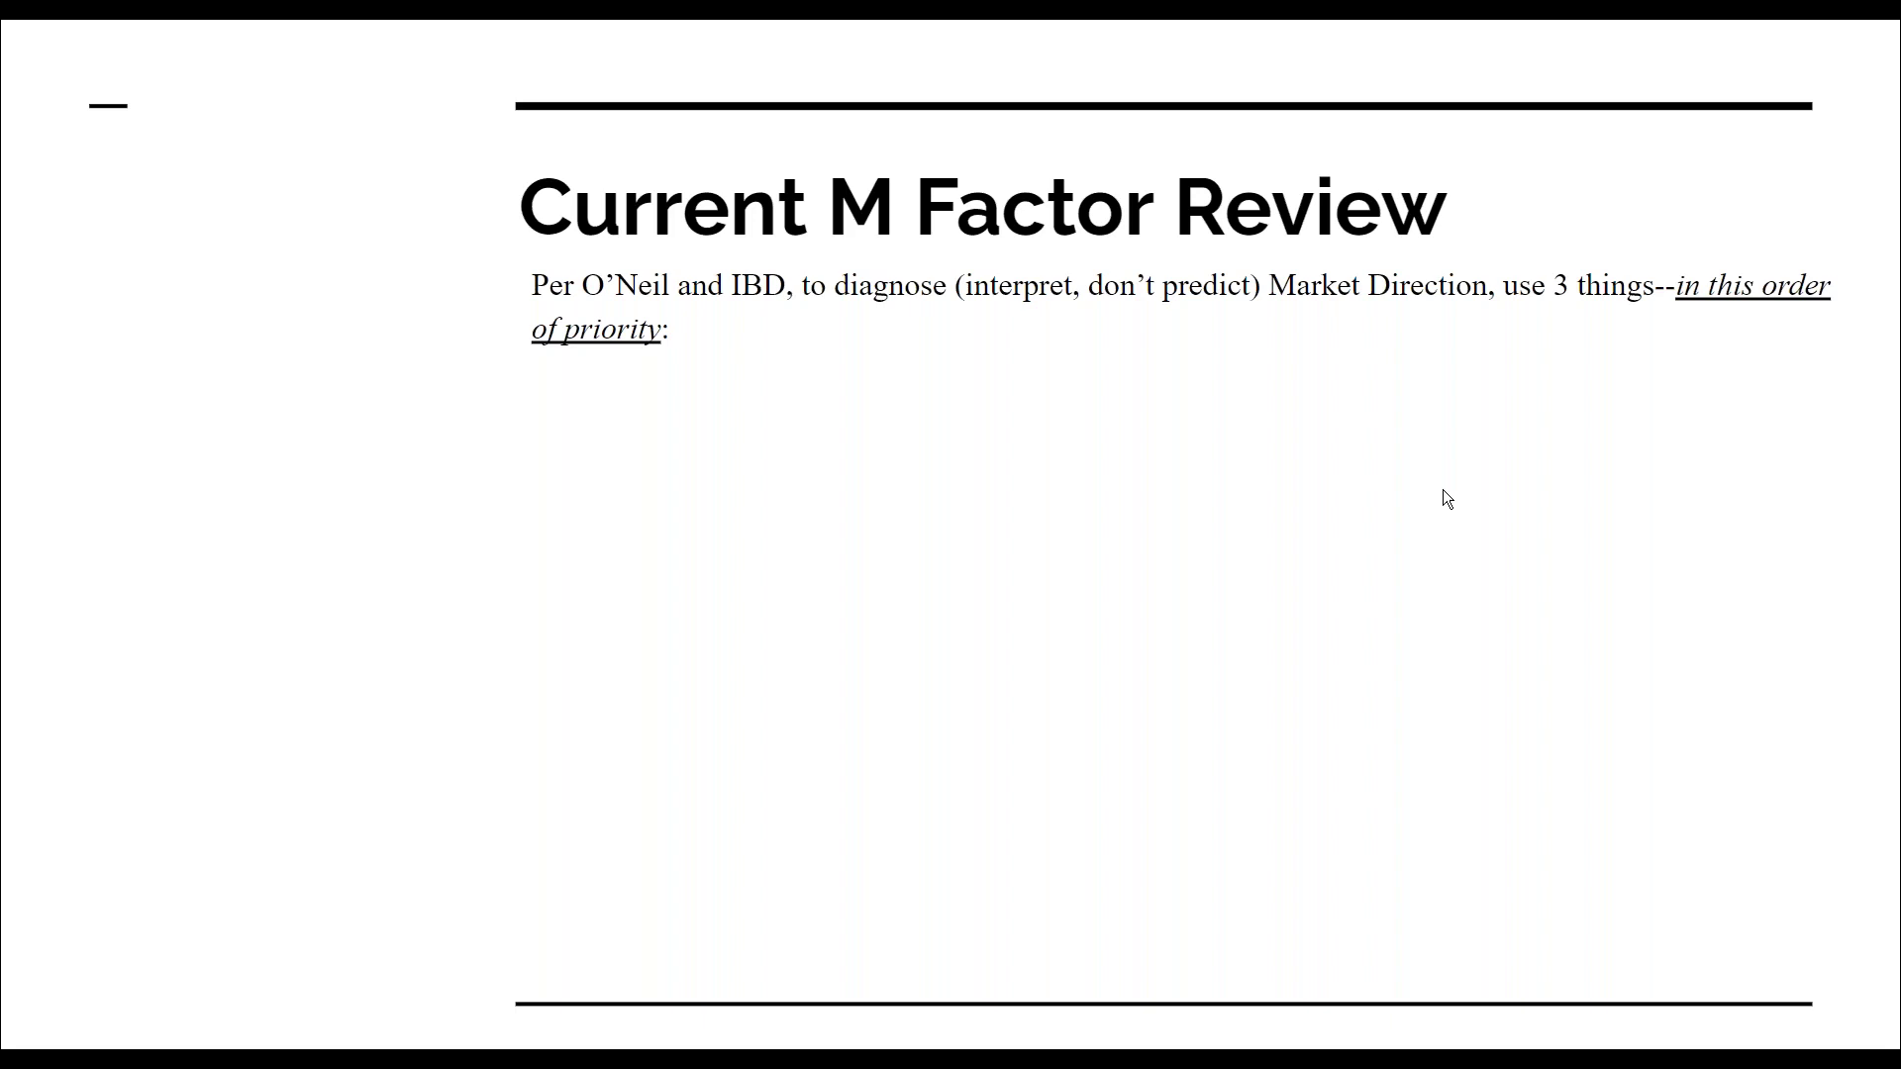
Reveal the three priorities: Action of Leaders, stocks owned, and index price and volume
left_click(1444, 491)
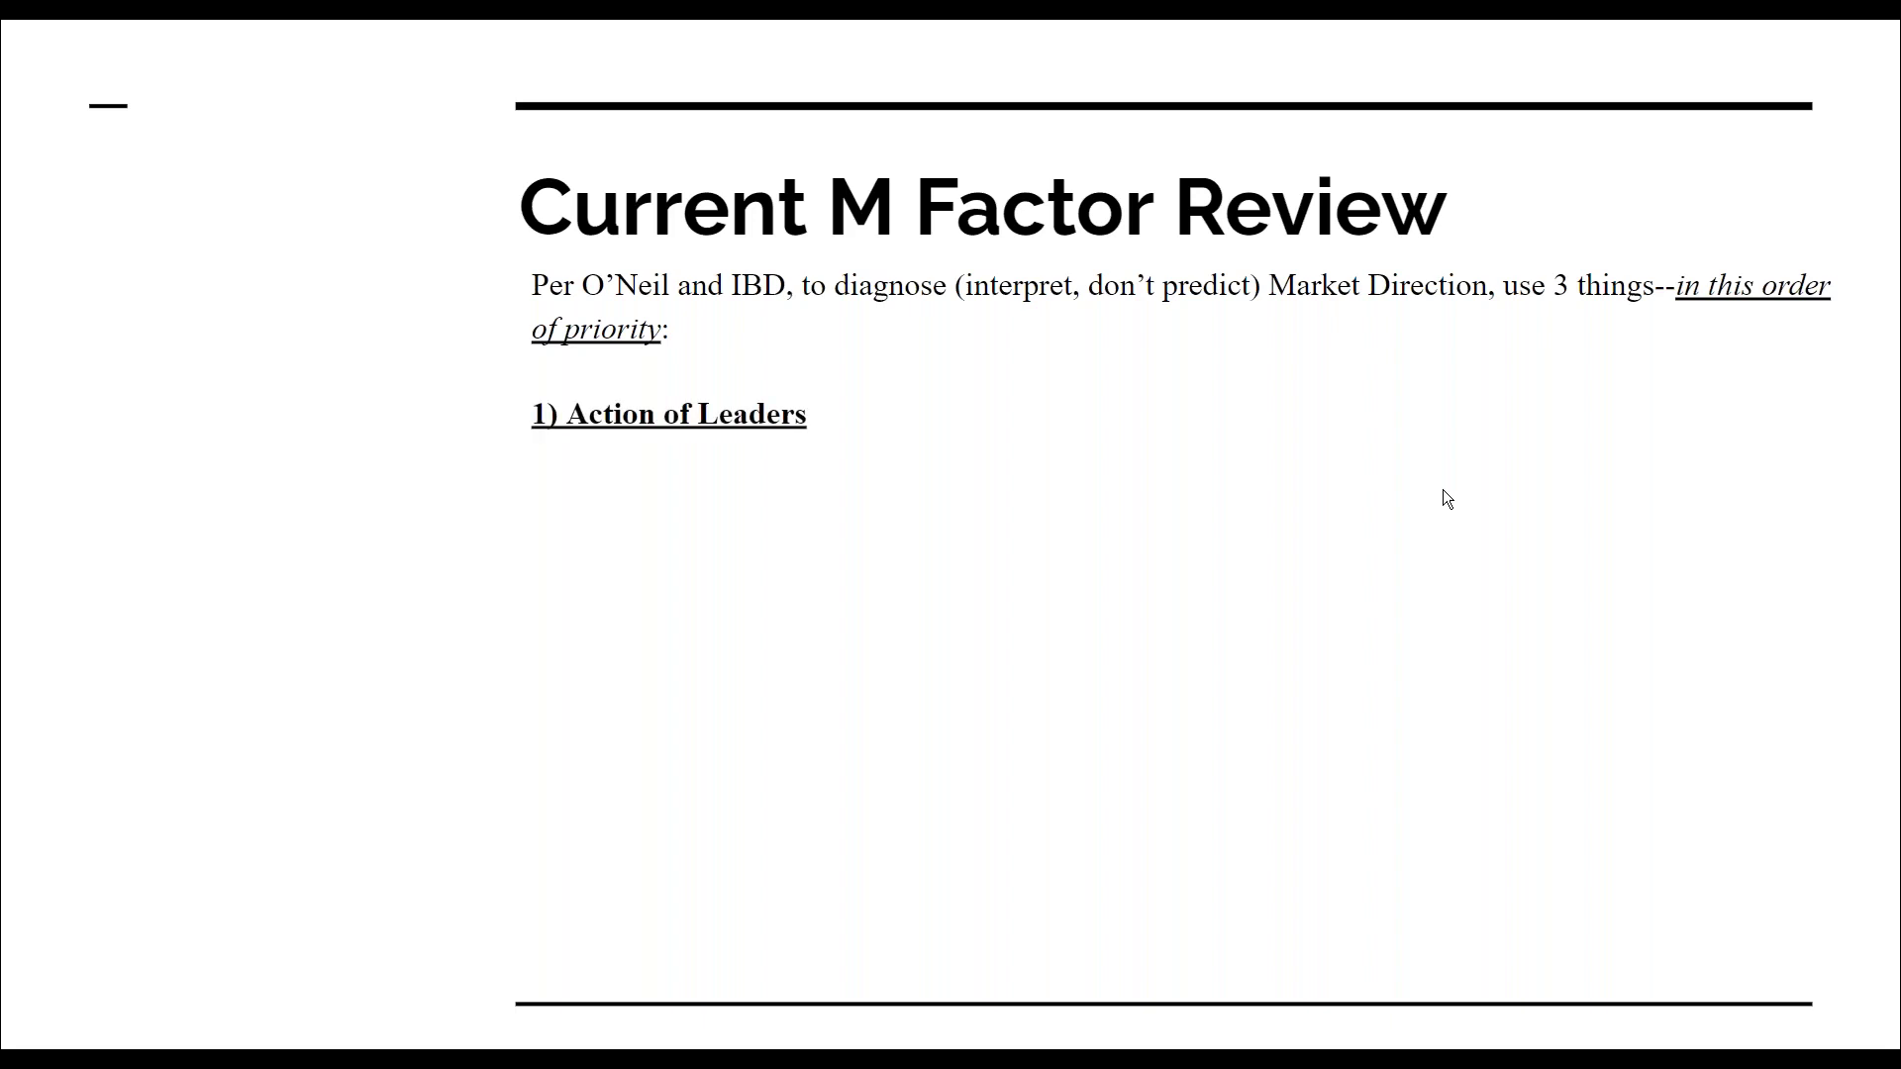
key("Right")
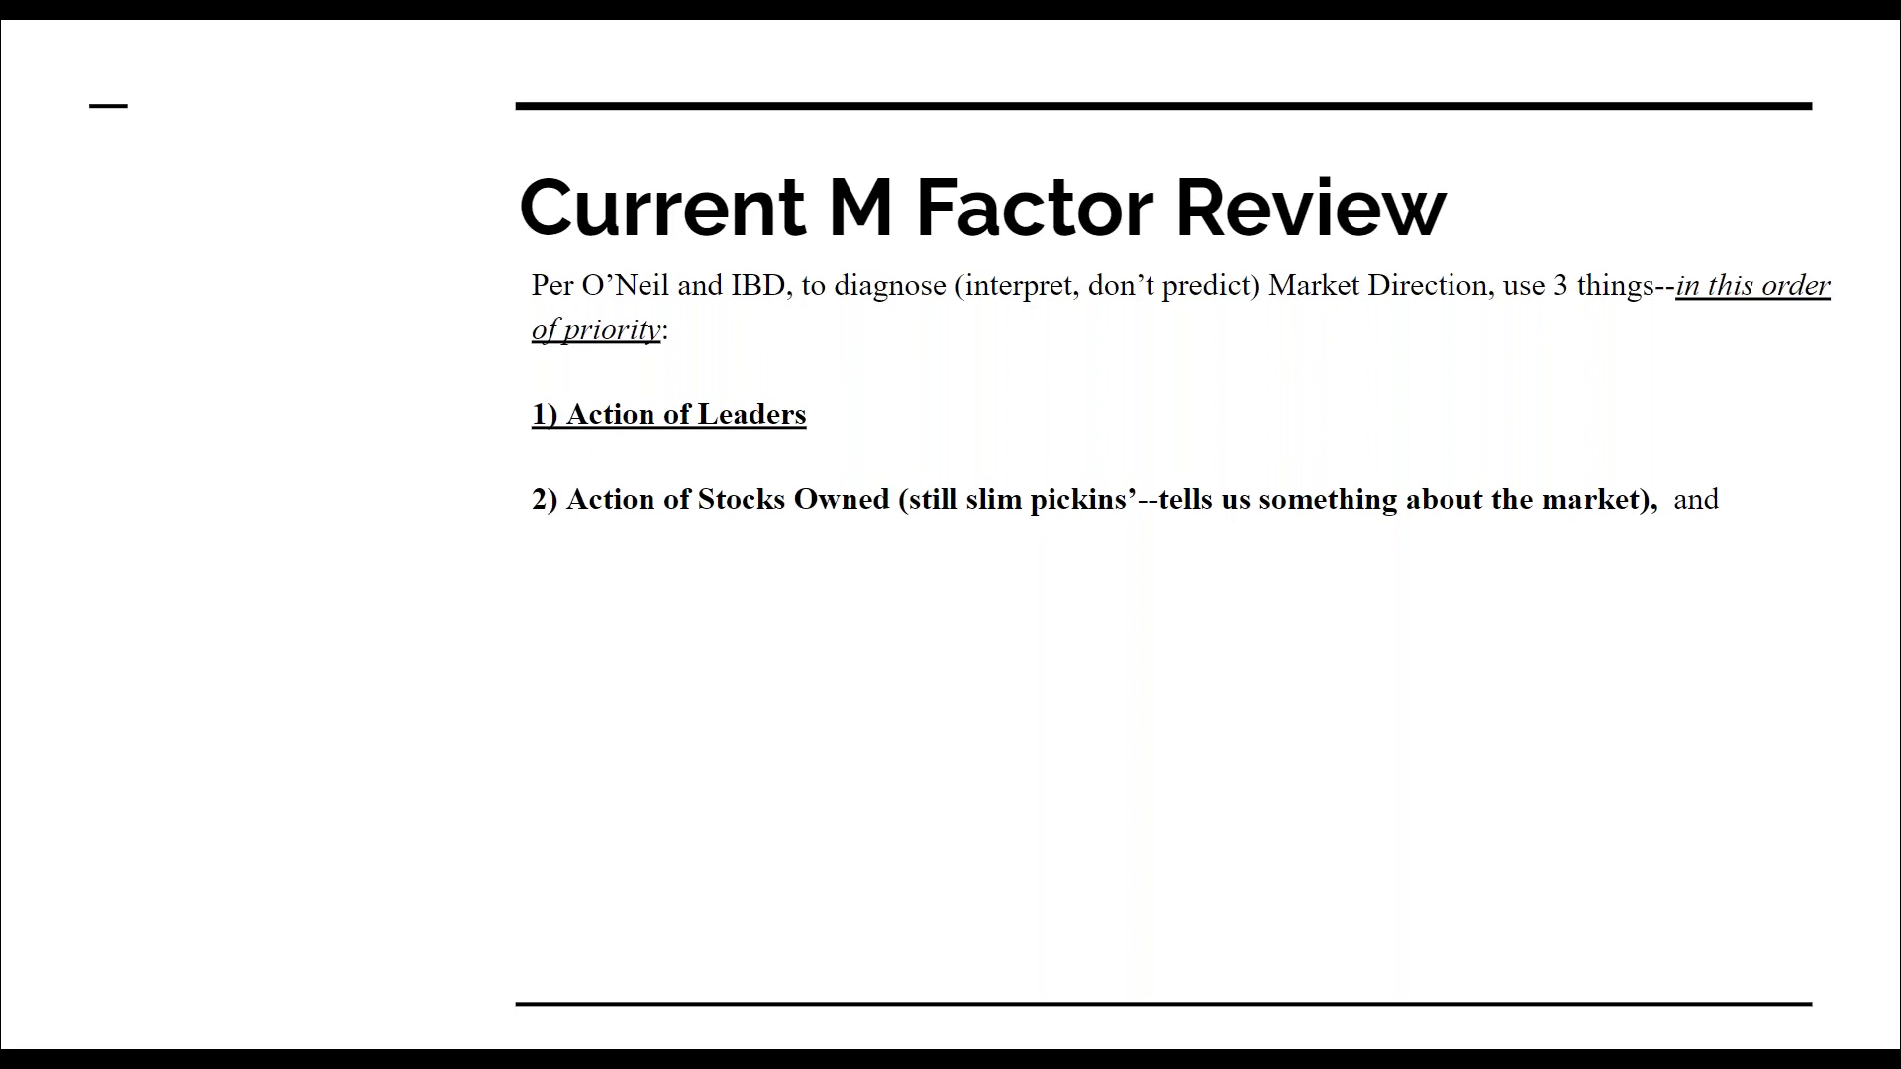
key("Right")
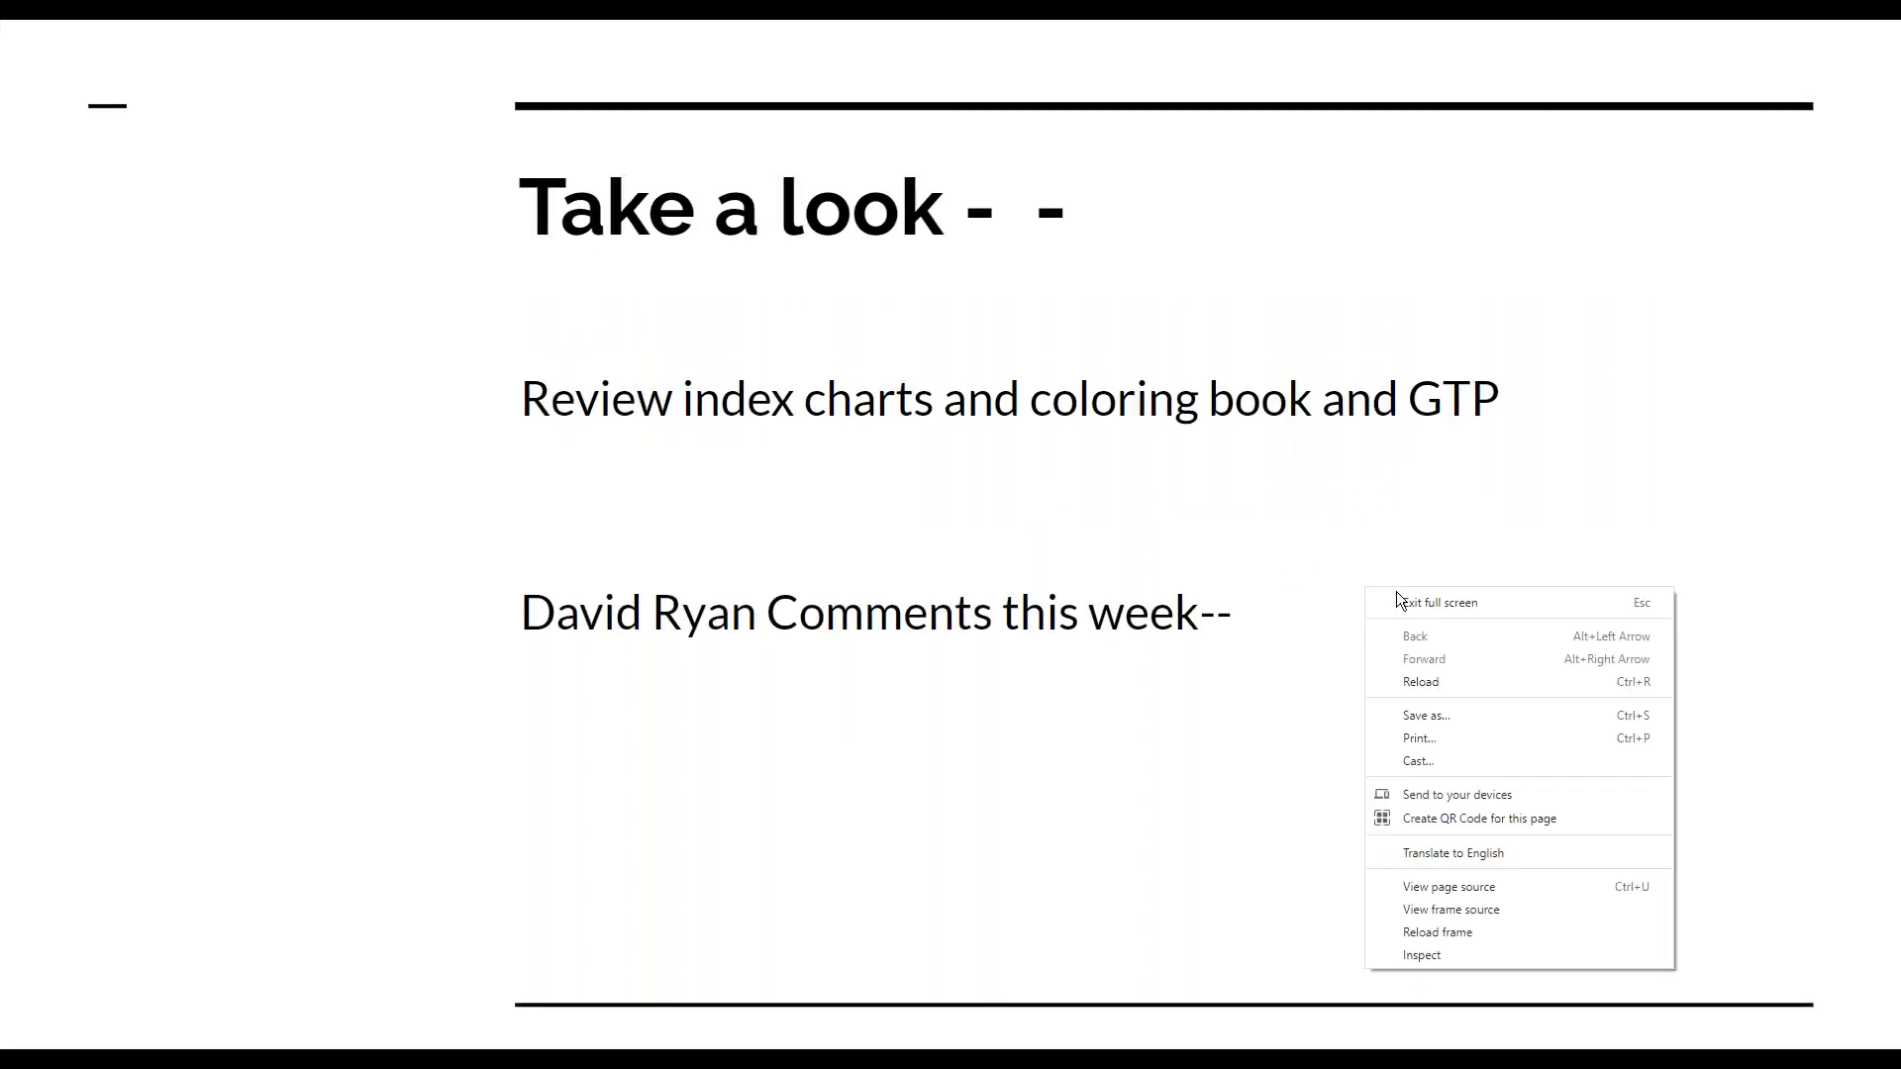
Leave the slideshow and load the Nasdaq Composite (0NDQC) chart in MarketSmith
left_click(1435, 602)
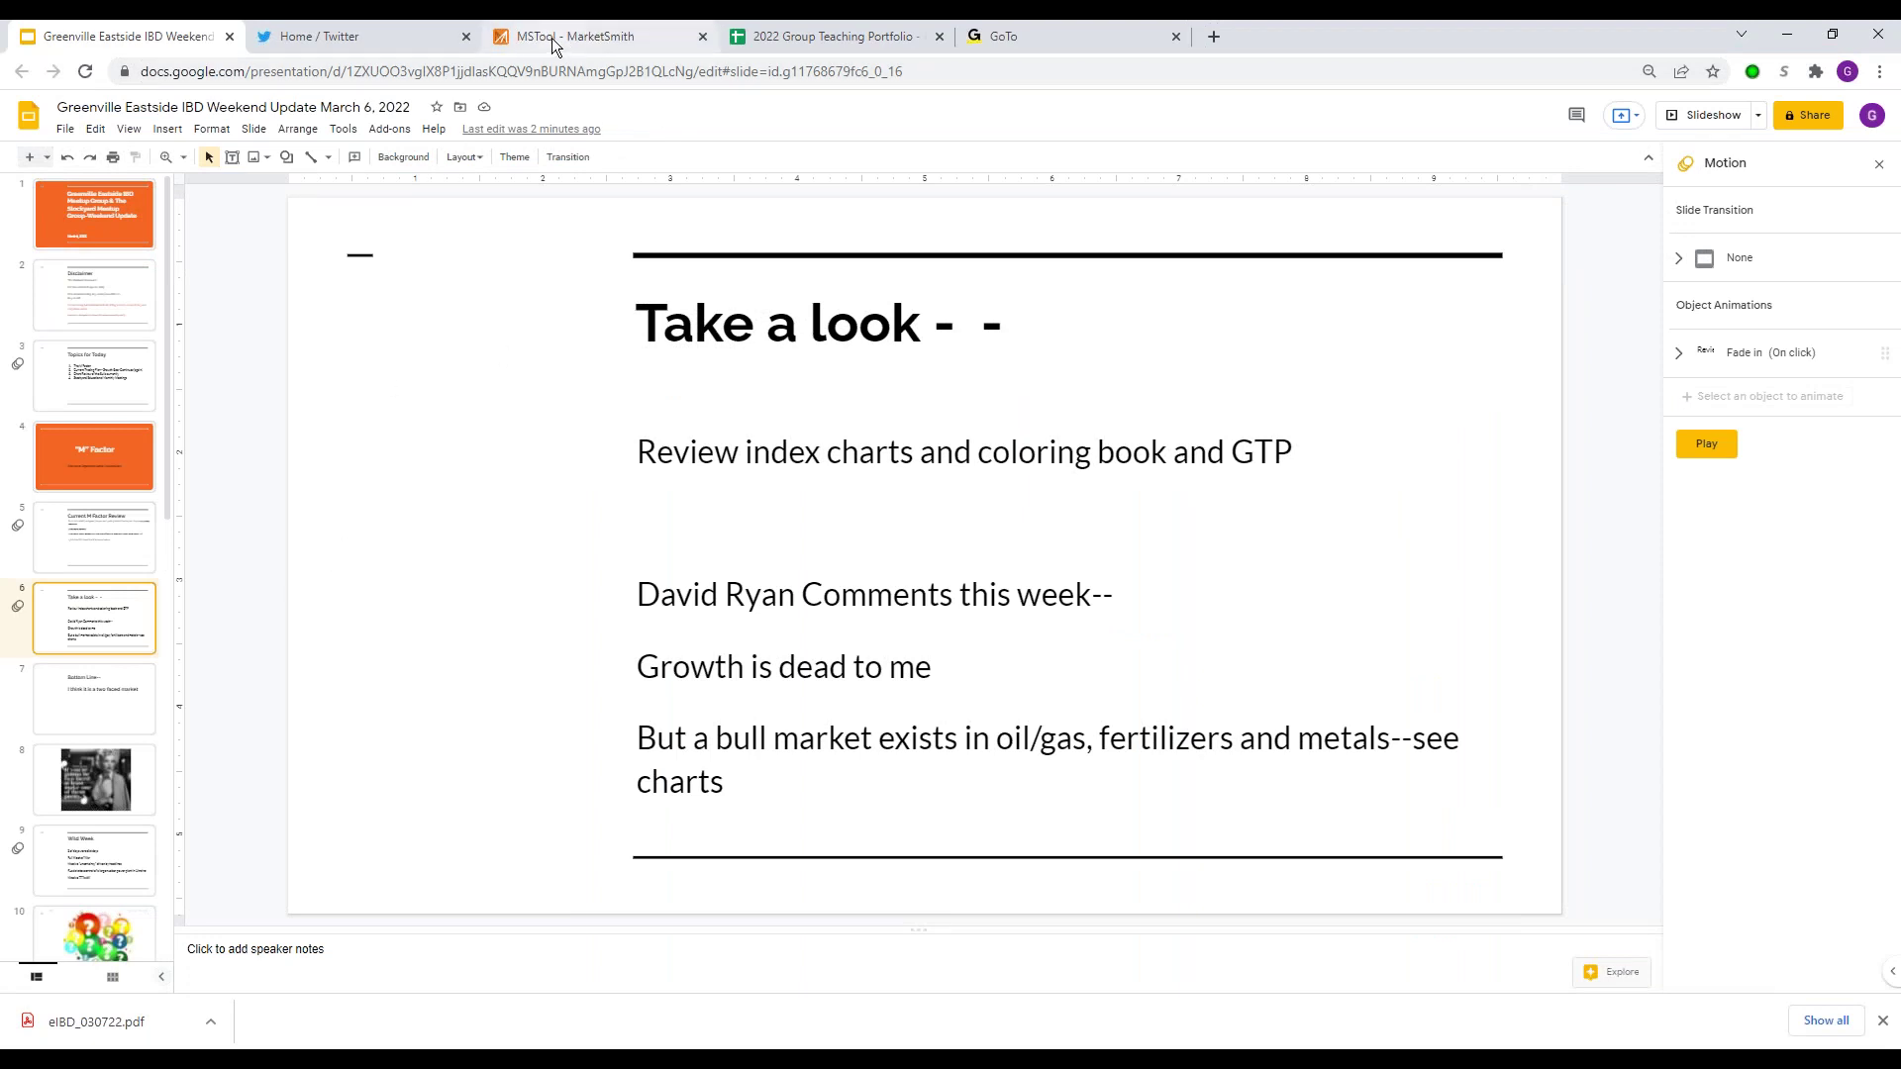
left_click(550, 38)
left_click(485, 824)
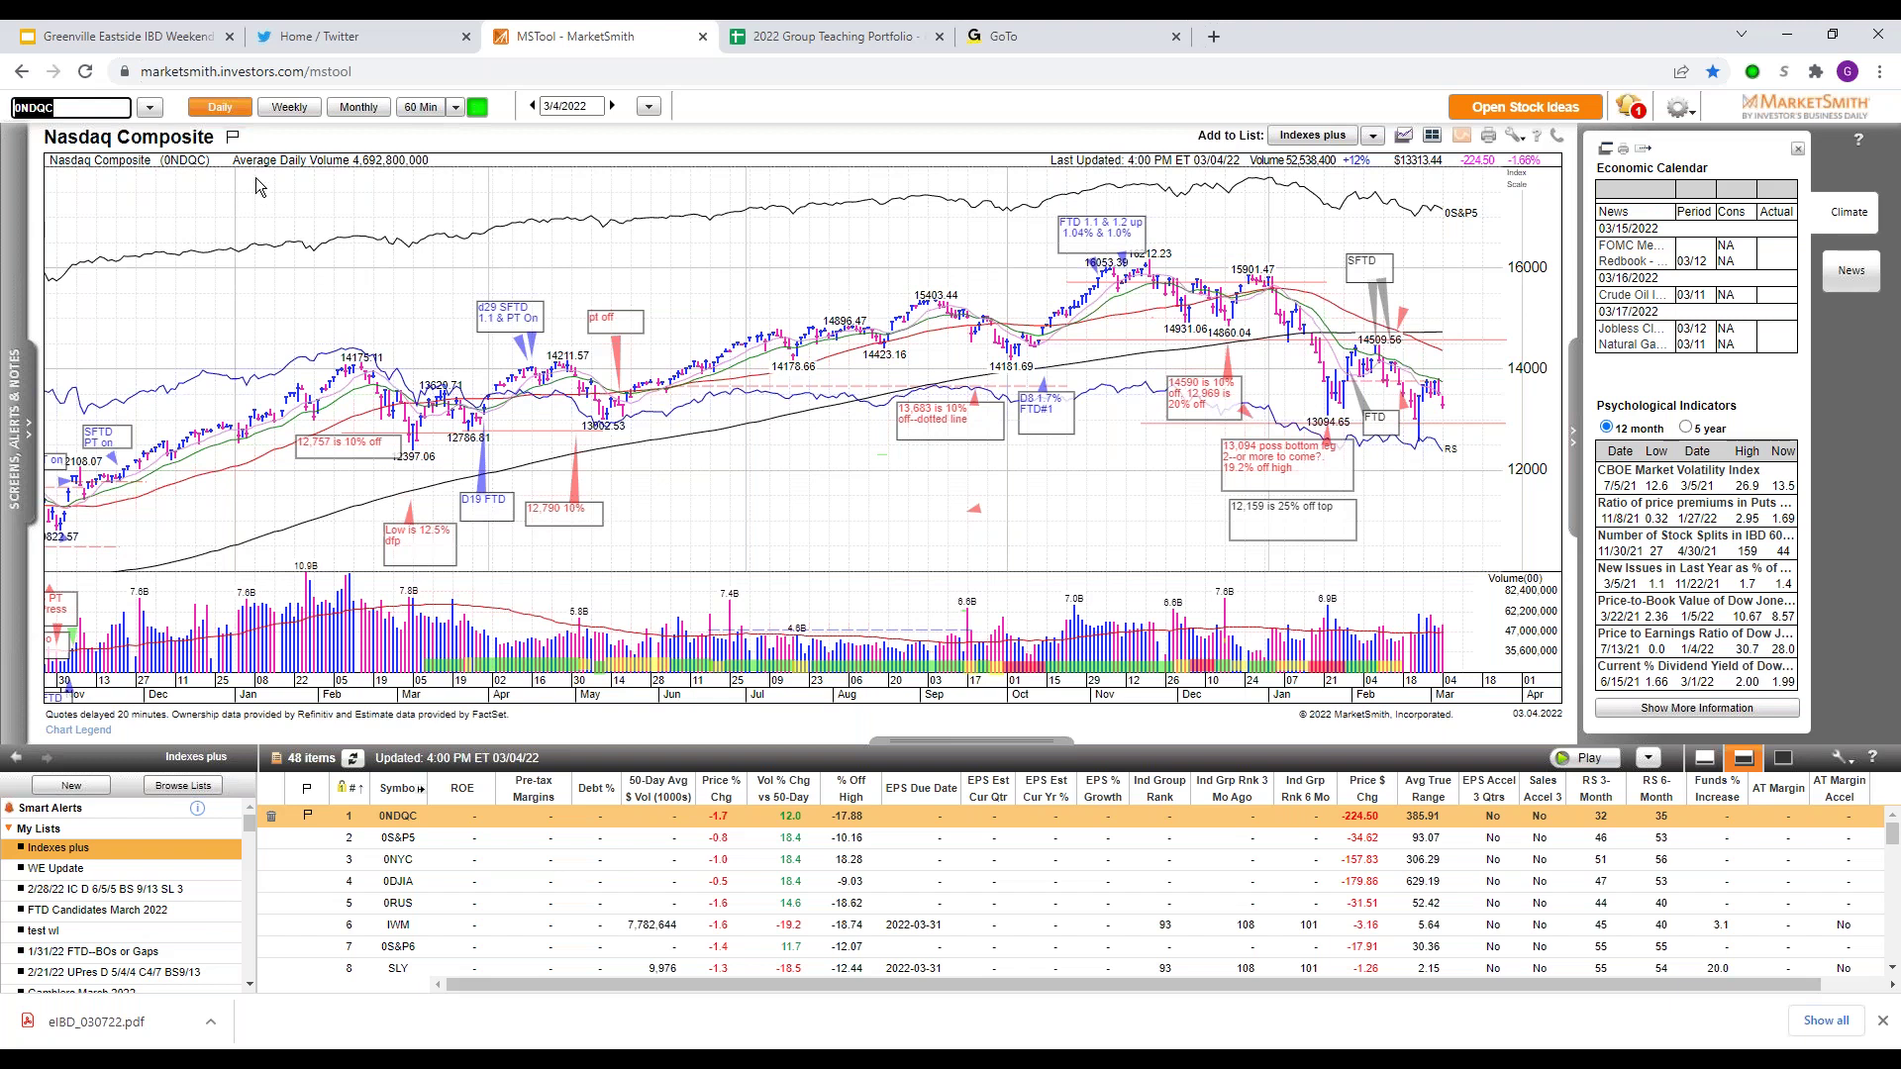
Check the Nasdaq's weekly view, return it to daily bars, then step to the S&P 500
left_click(290, 108)
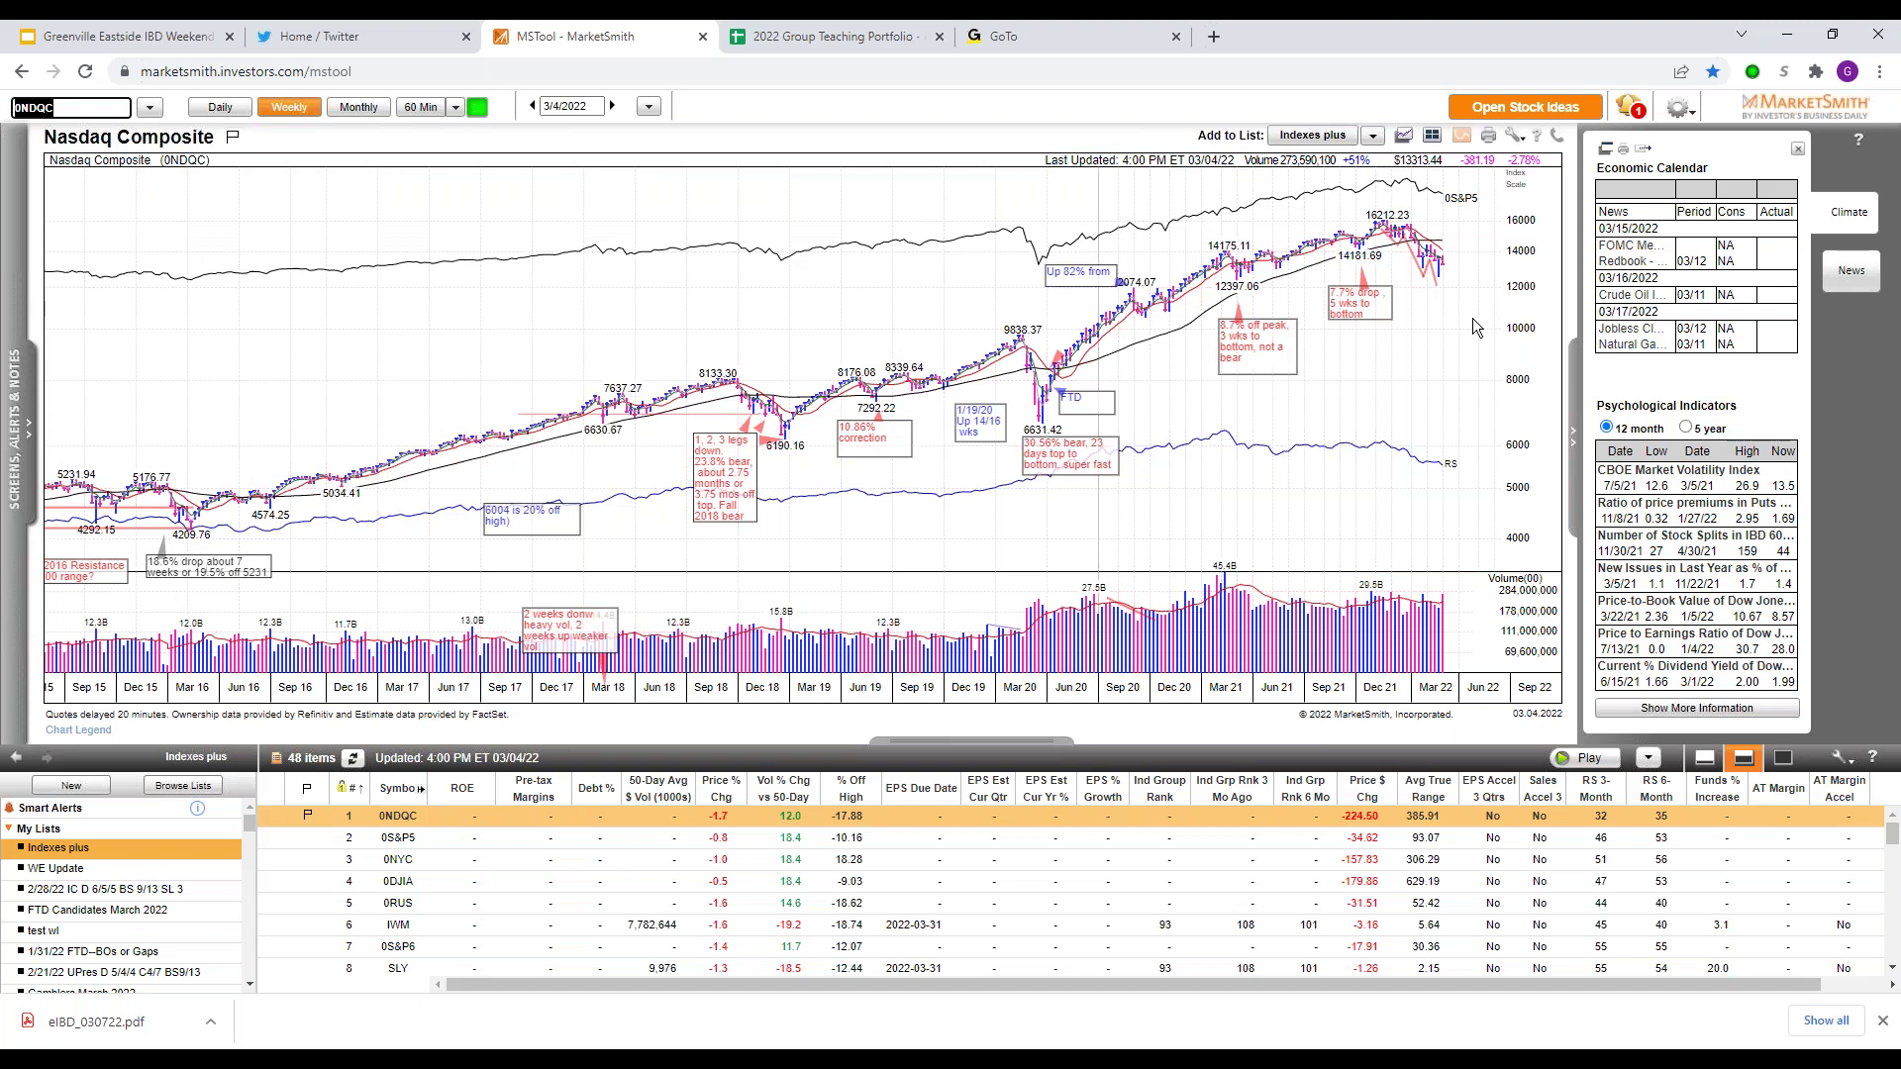
left_click(220, 107)
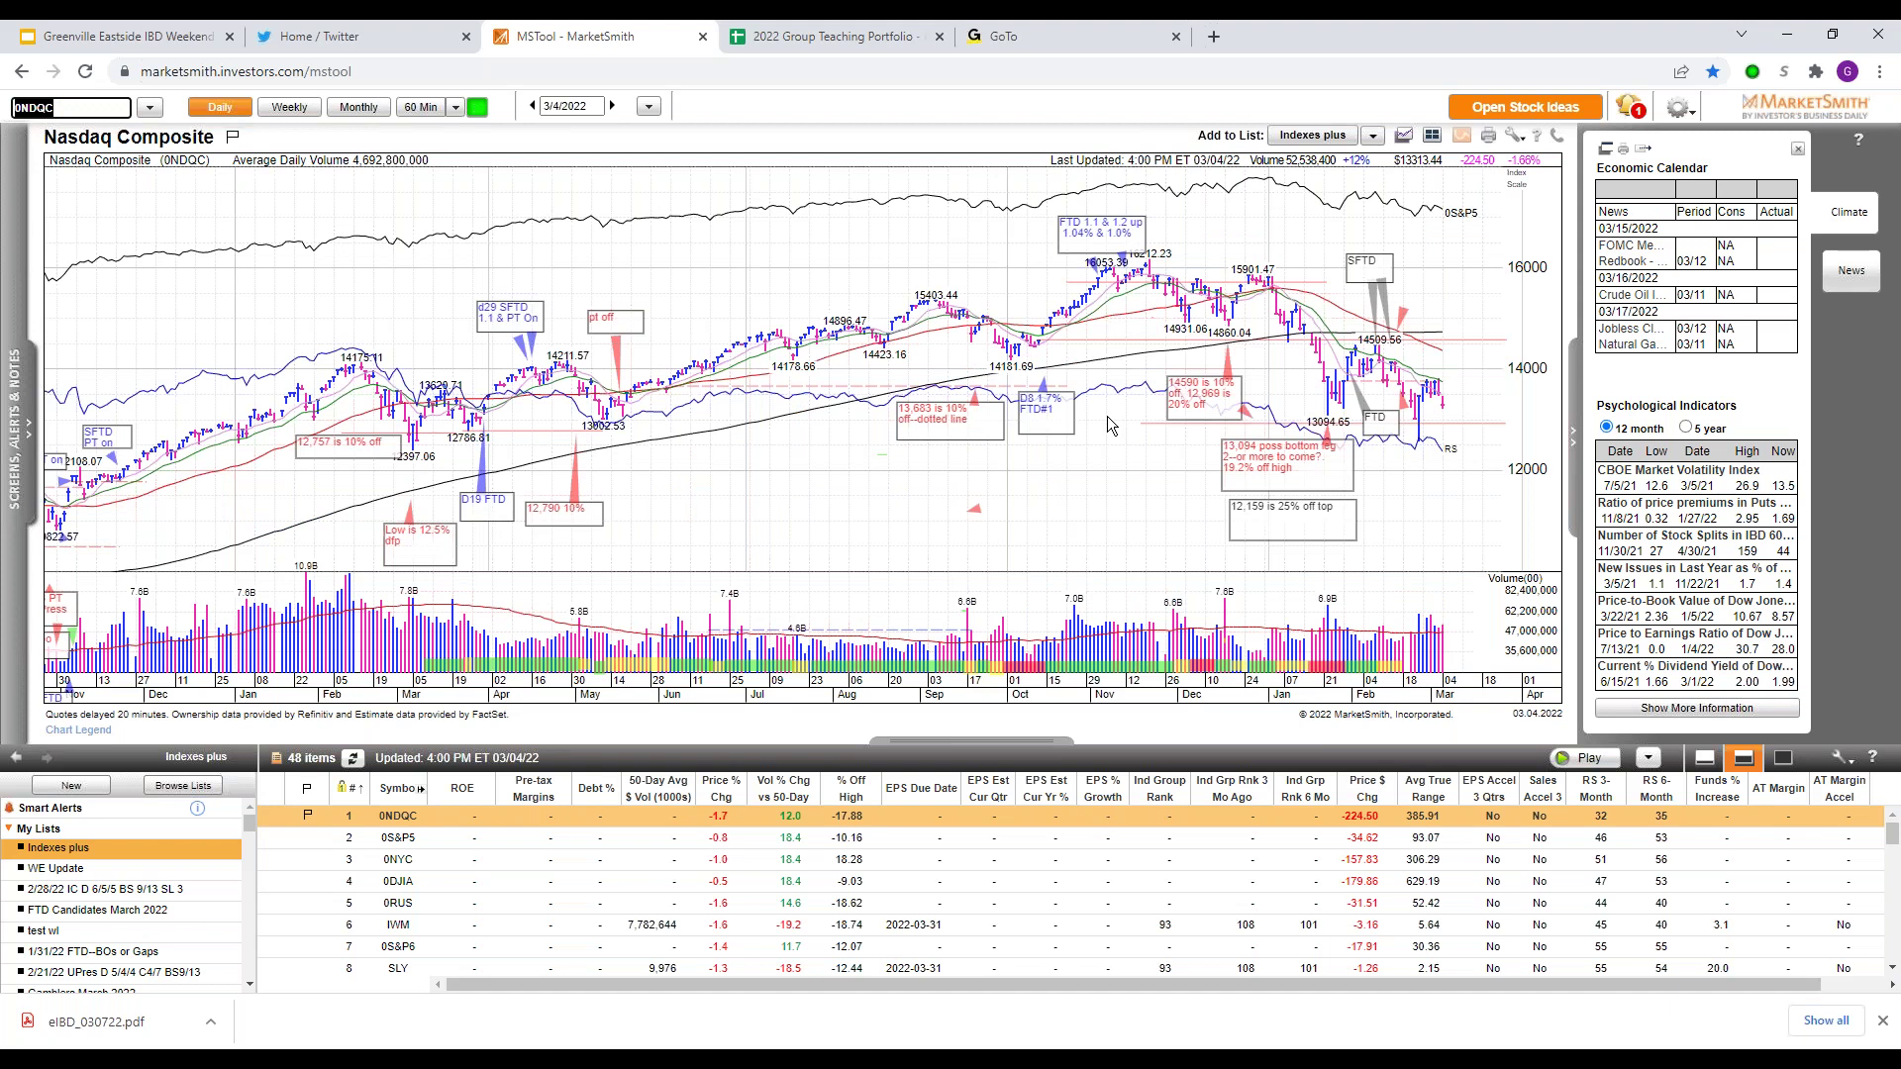
key("Down")
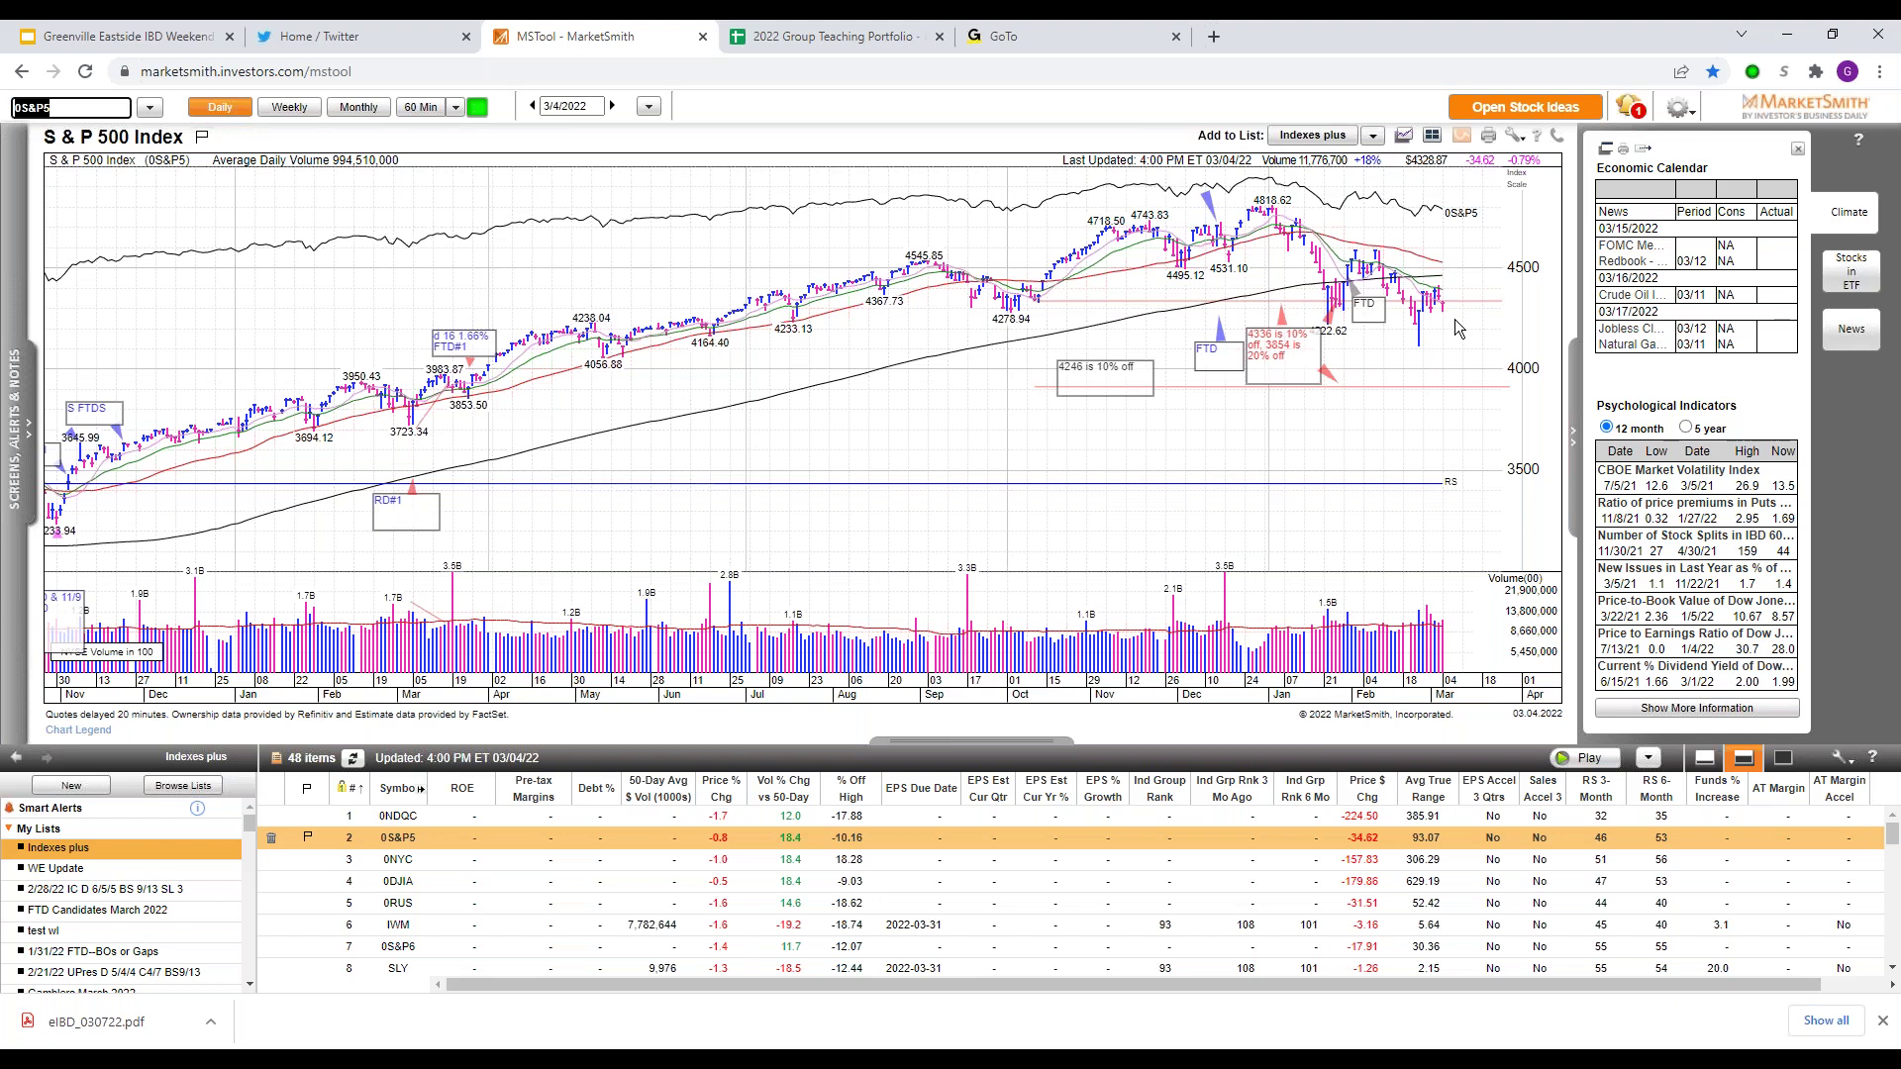
Step through the NYSE Composite, Dow, Russell 2000 and S&P Smallcap 600 daily charts, then bring up Excel
key("Down")
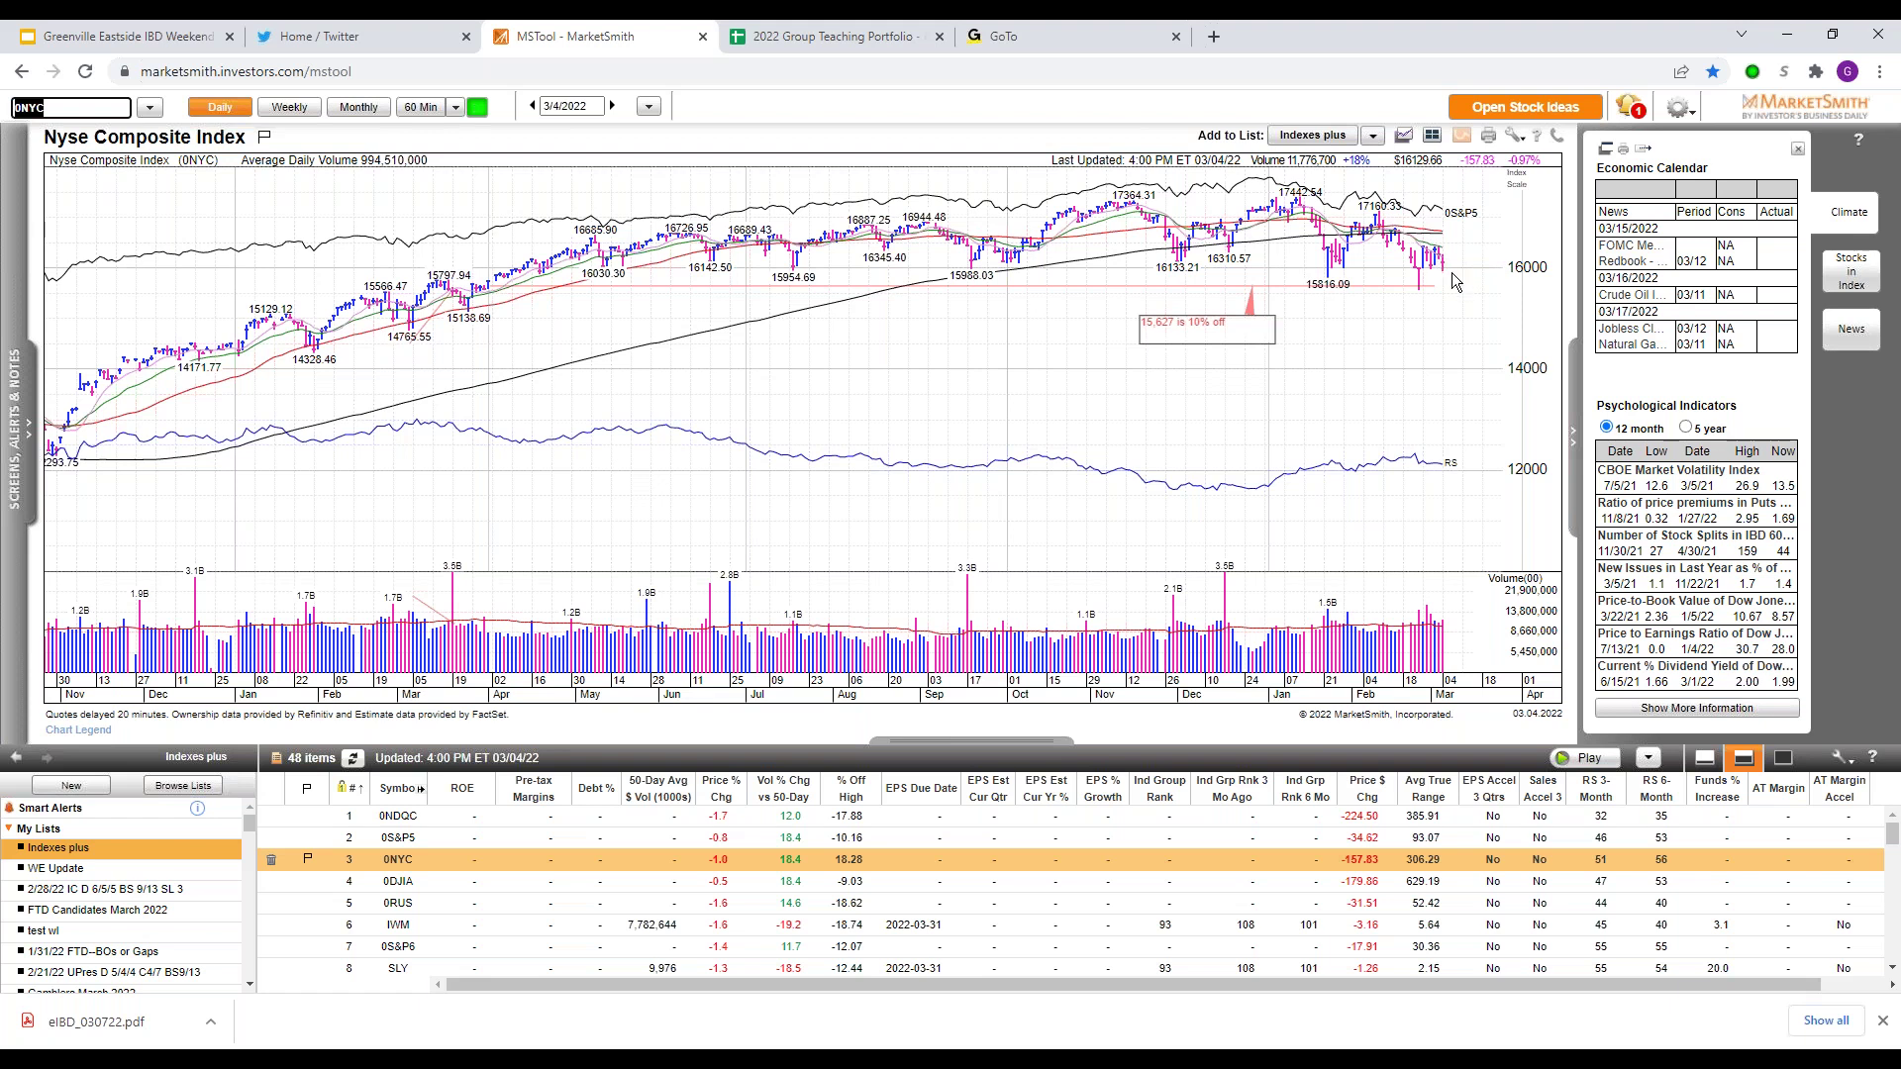
key("Down")
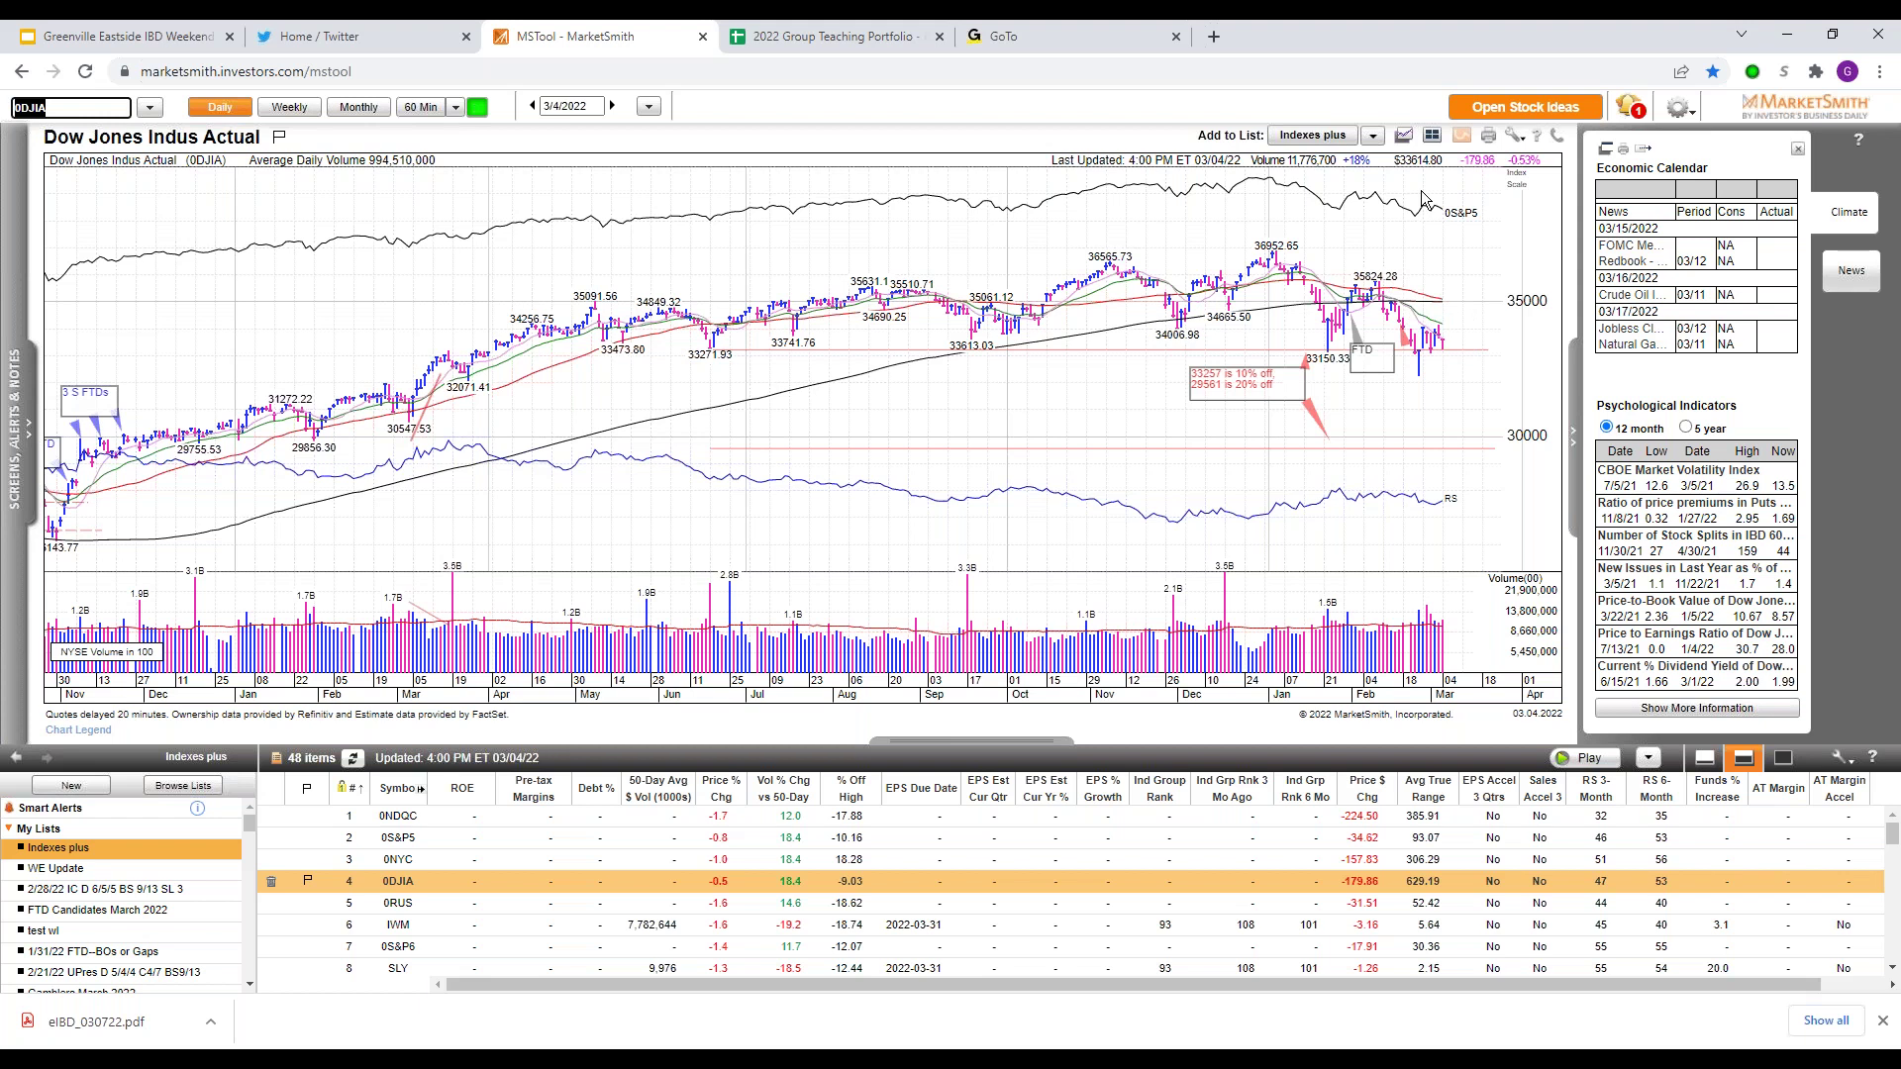
key("Down")
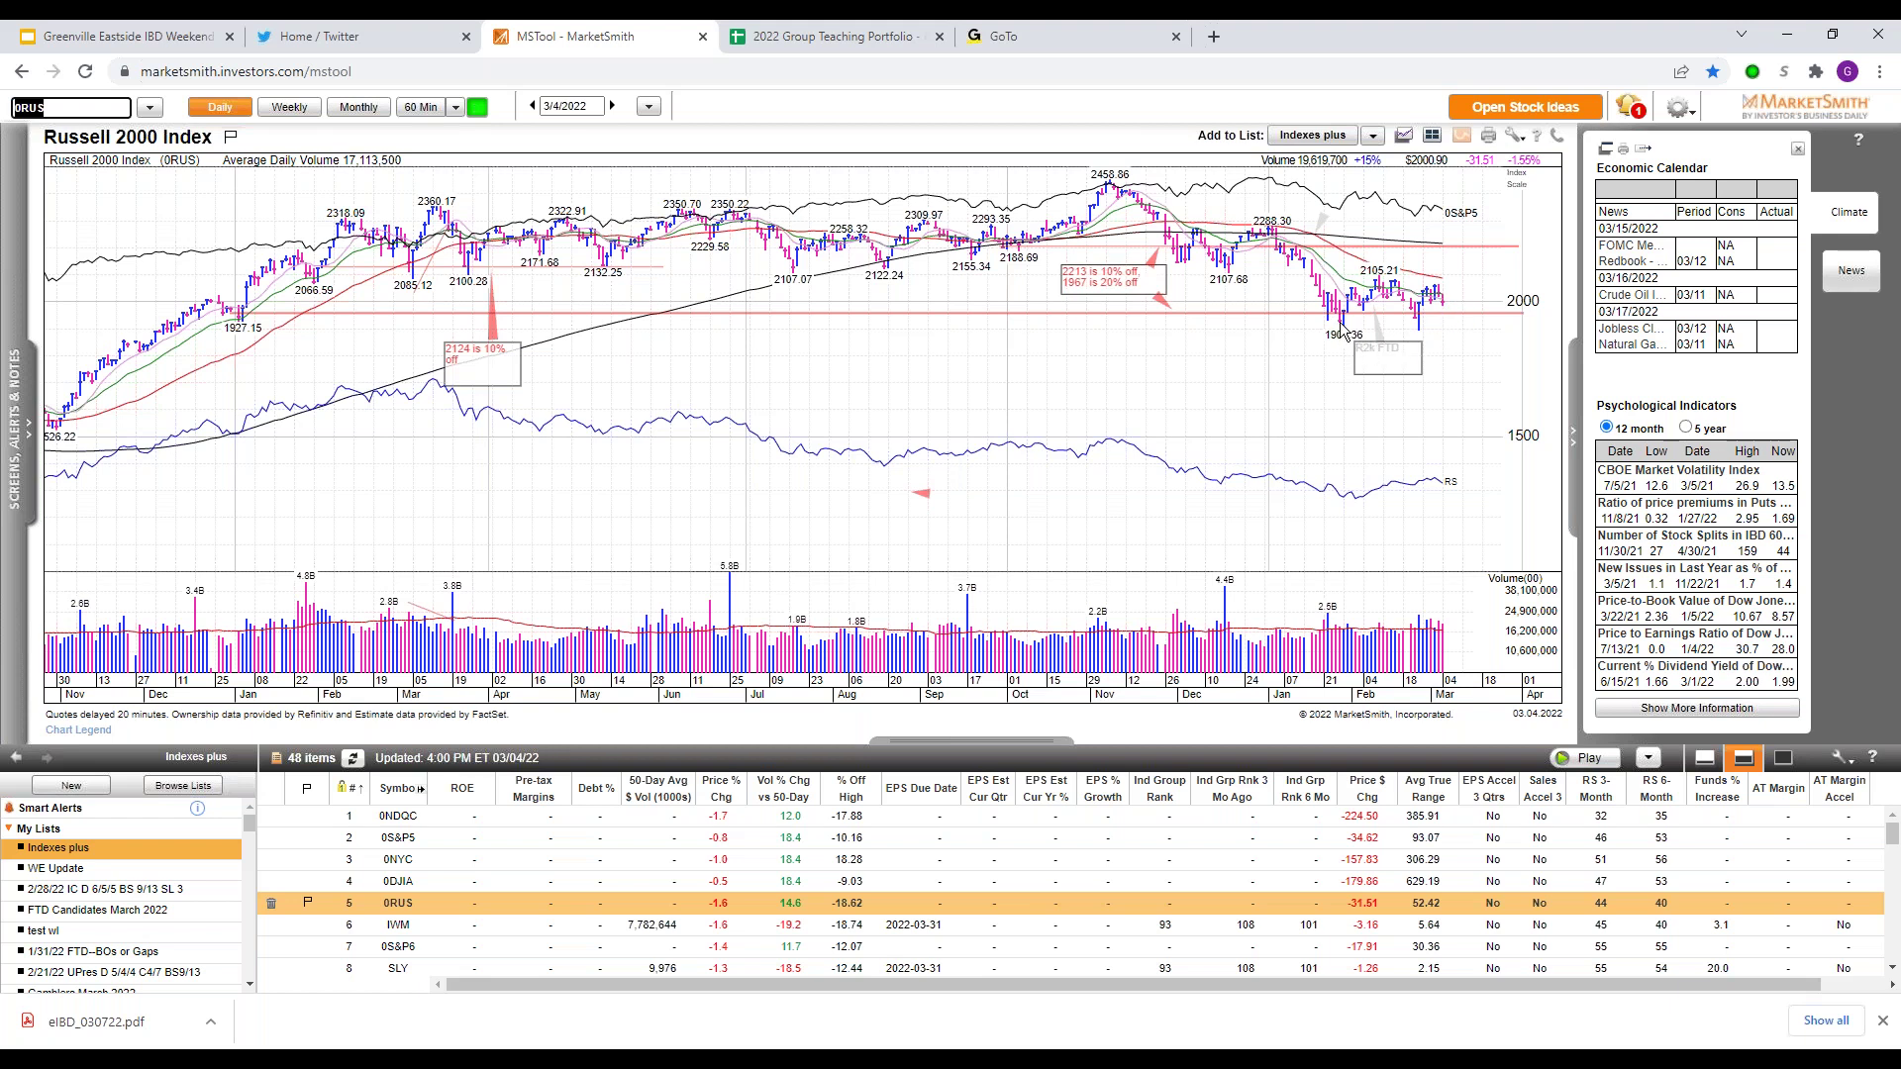
key("Down")
key("Down")
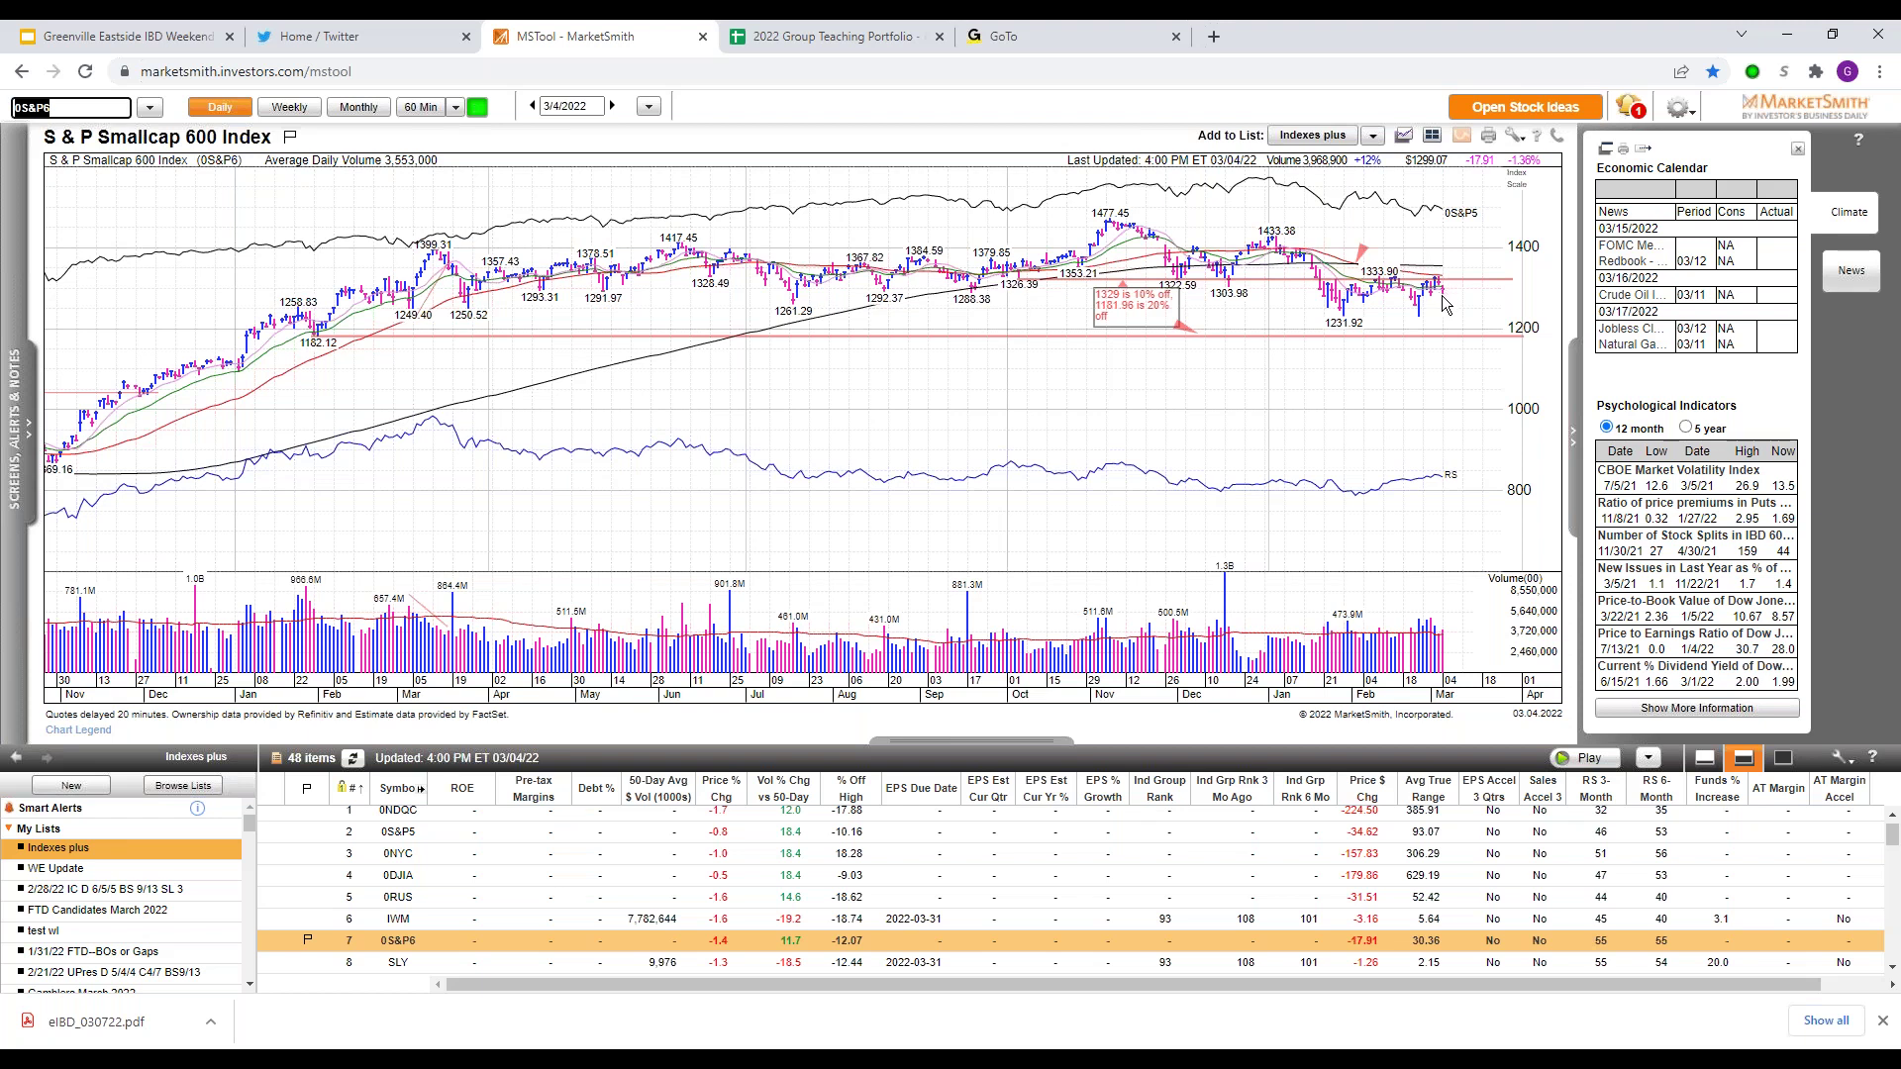
left_click(802, 1052)
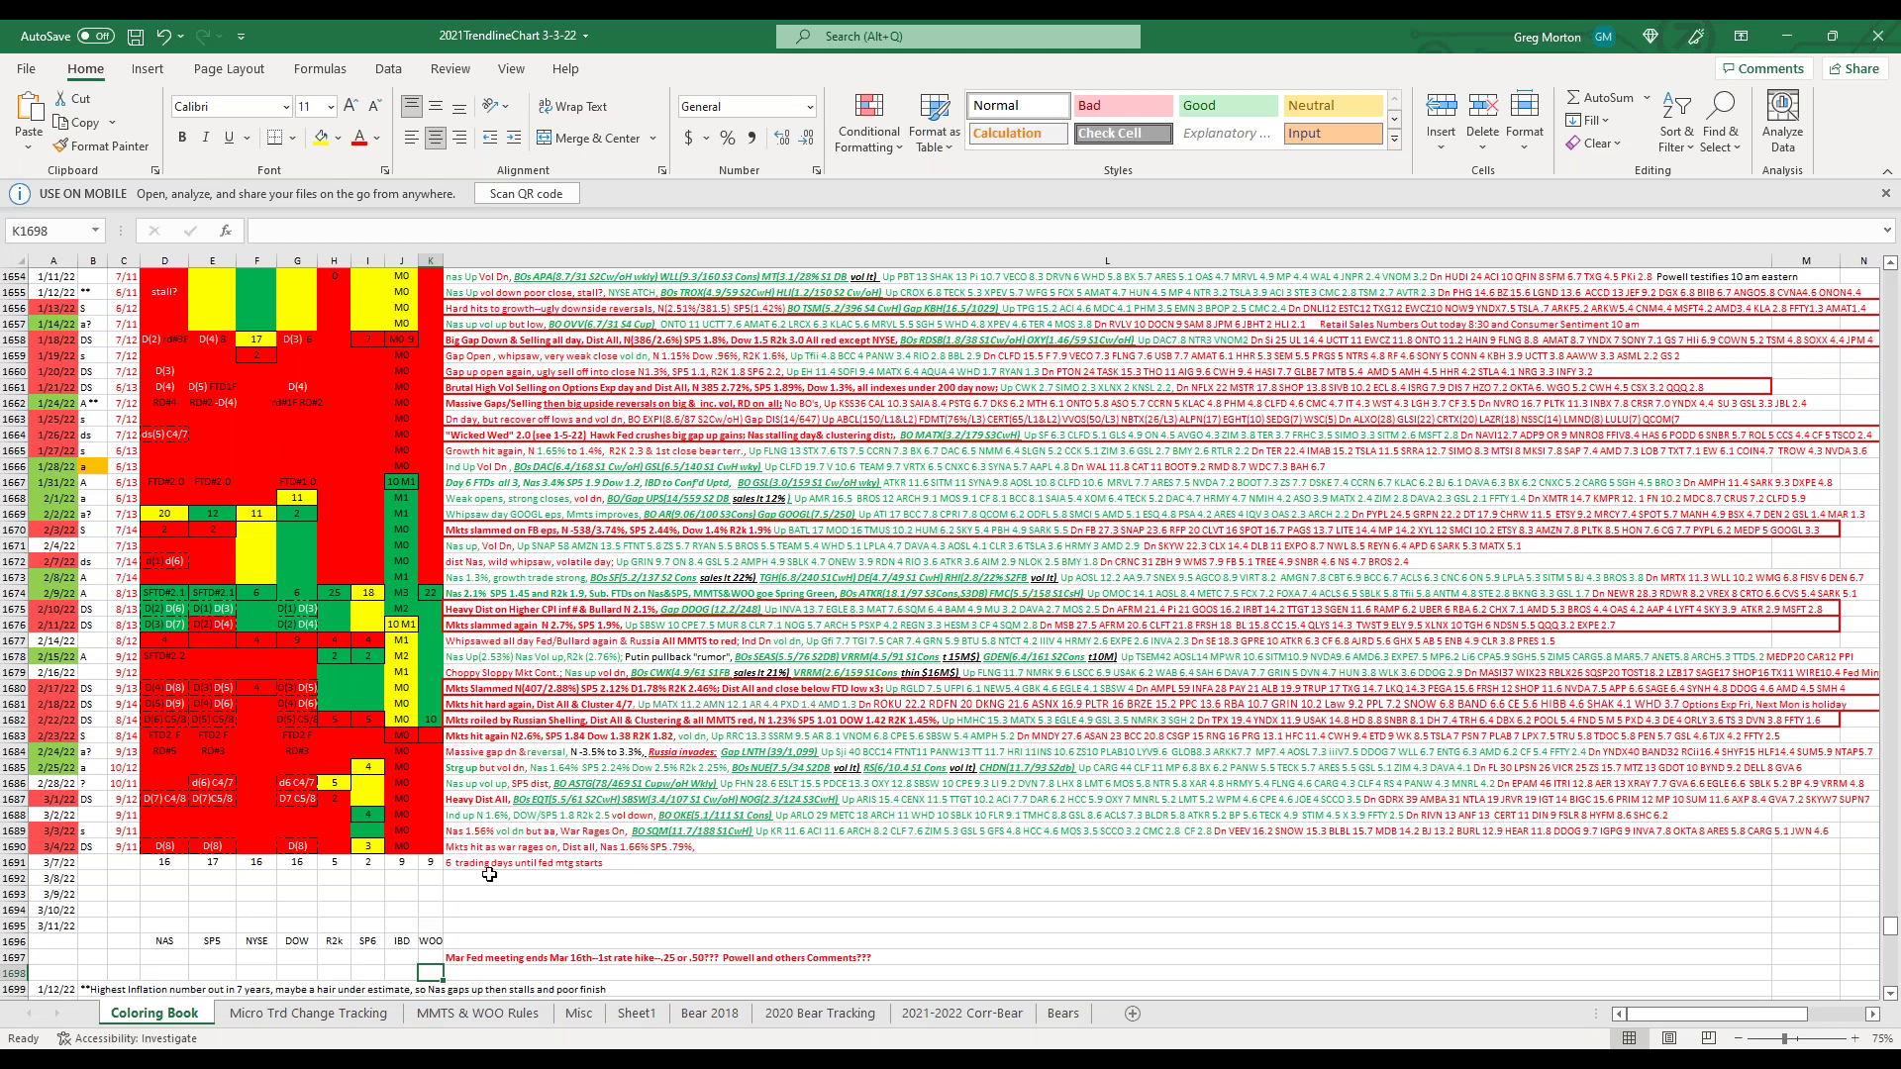
Minimize the 2021TrendlineChart workbook after reviewing its Coloring Book sheet
left_click(1788, 38)
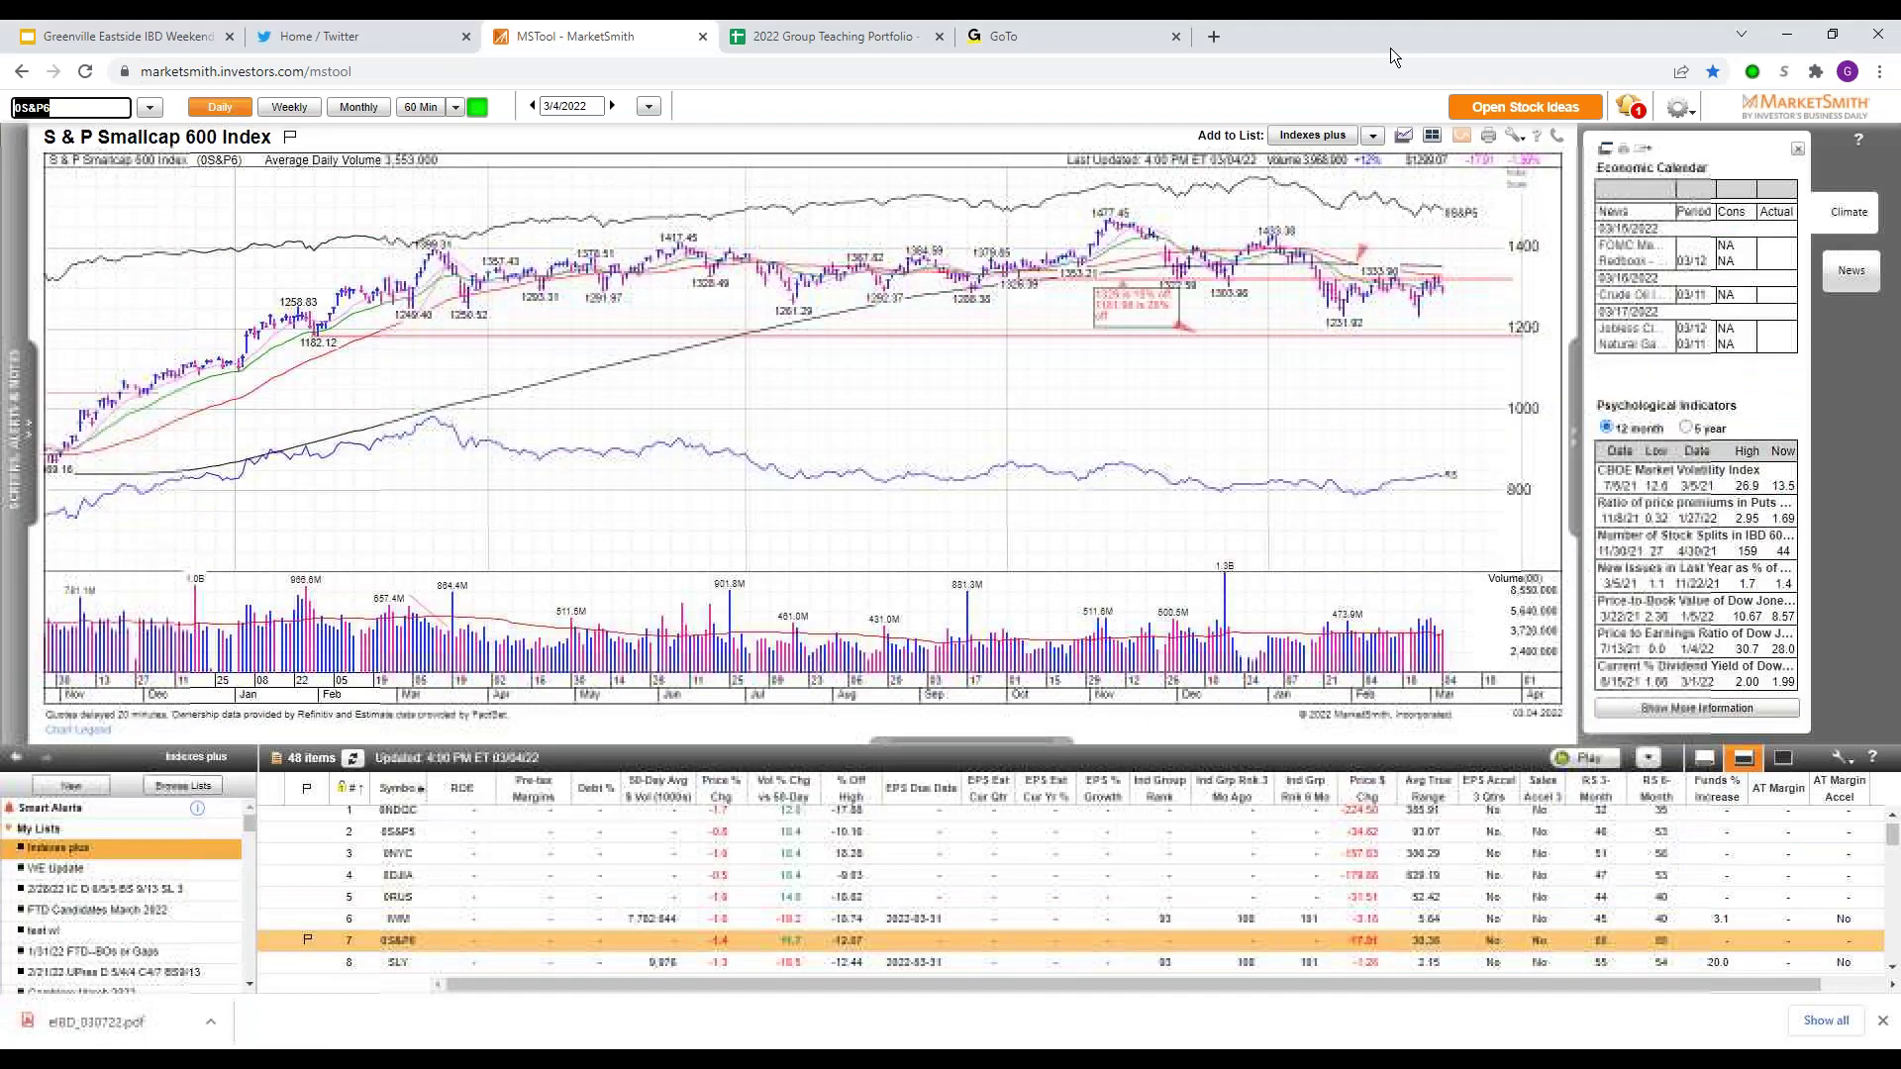
Switch to the 2022 Group Teaching Portfolio Dashboard with the REGN and SQM positions
left_click(865, 39)
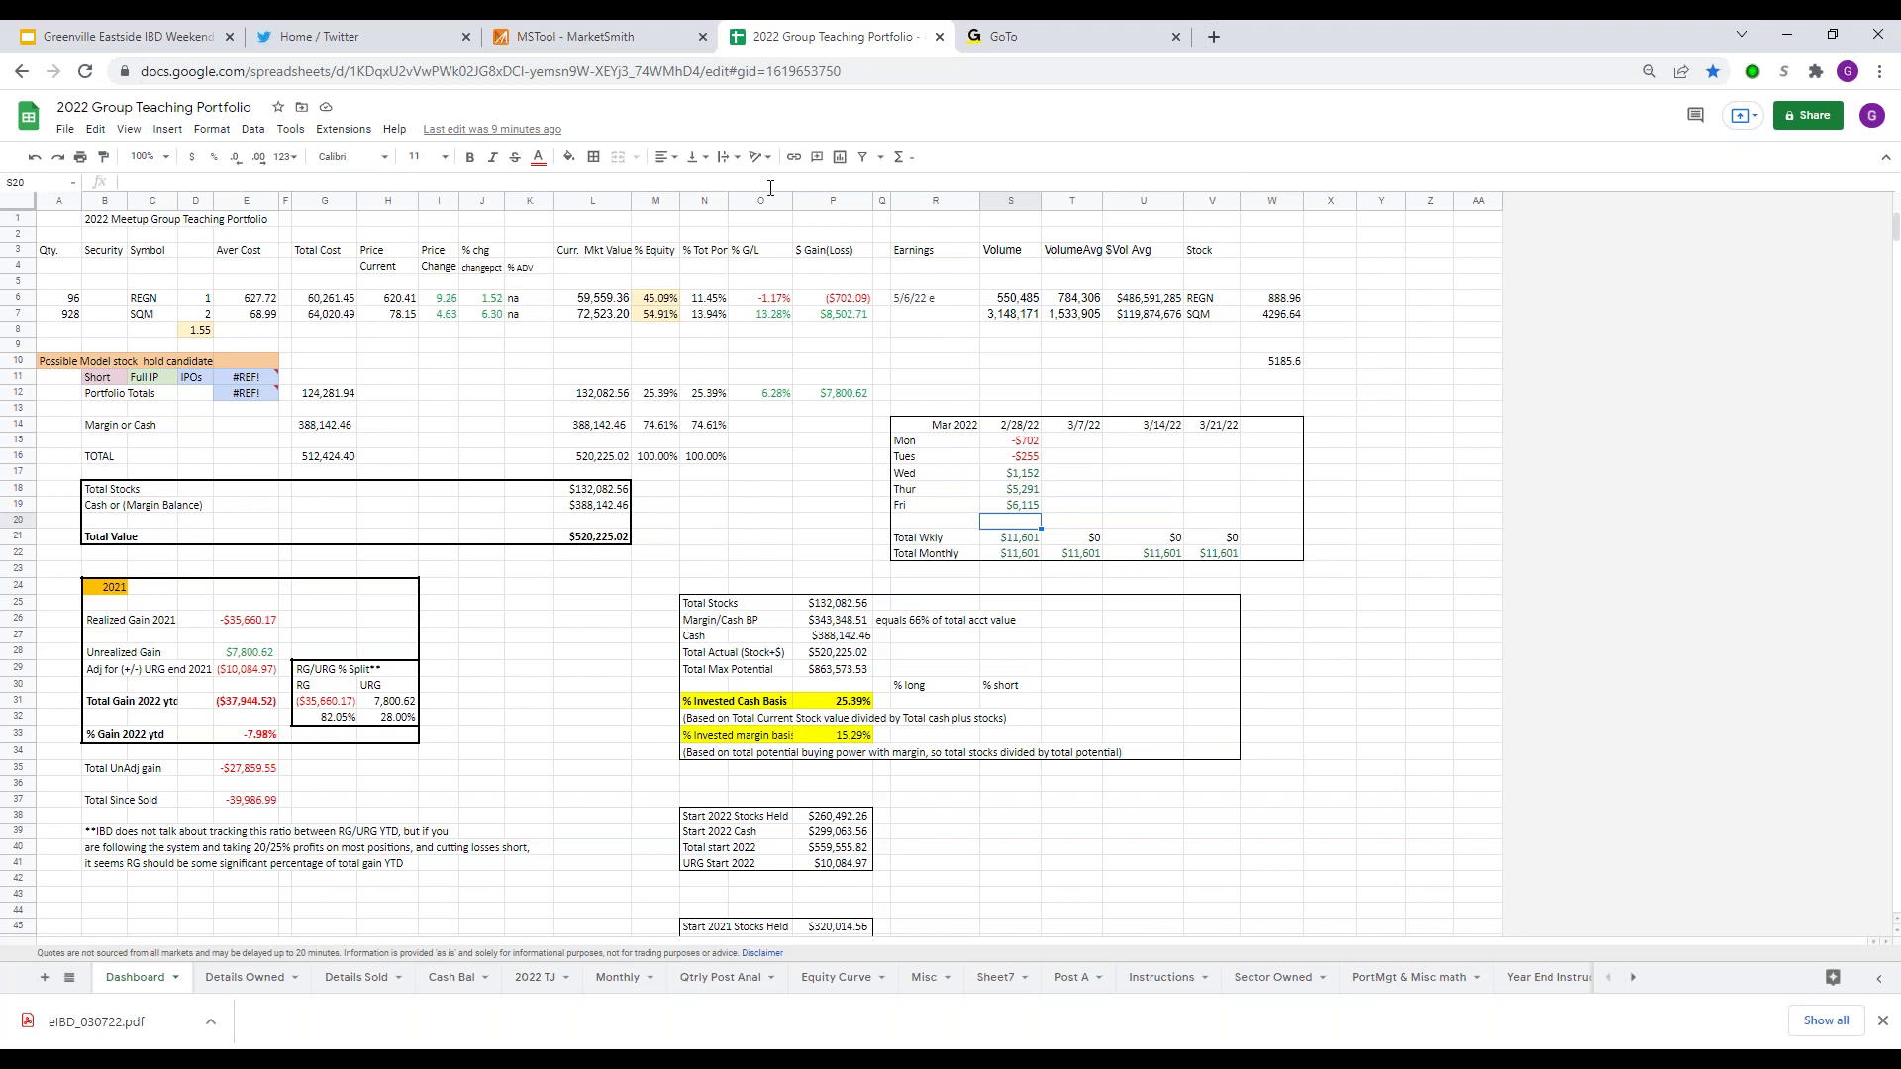
Pull up the SQM daily chart in MarketSmith, then return to the weekend update slides
left_click(598, 39)
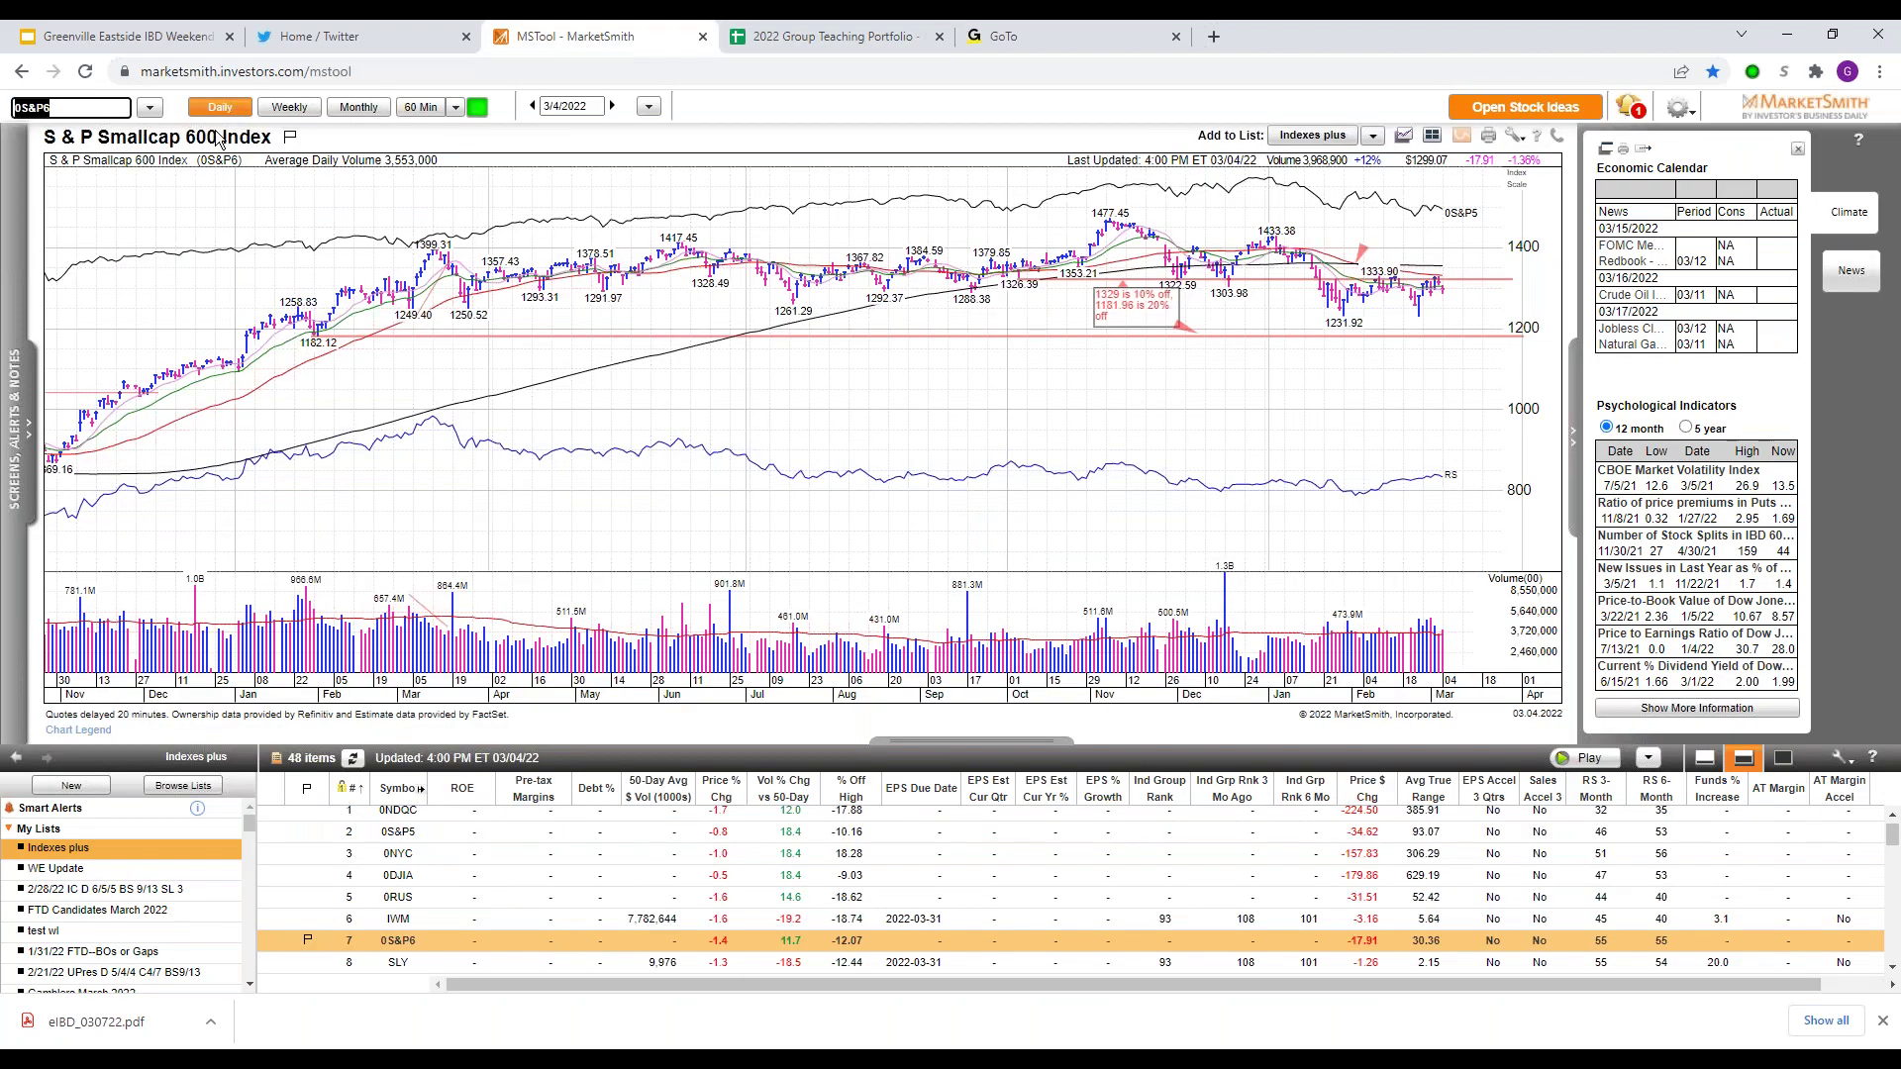
type("SQM")
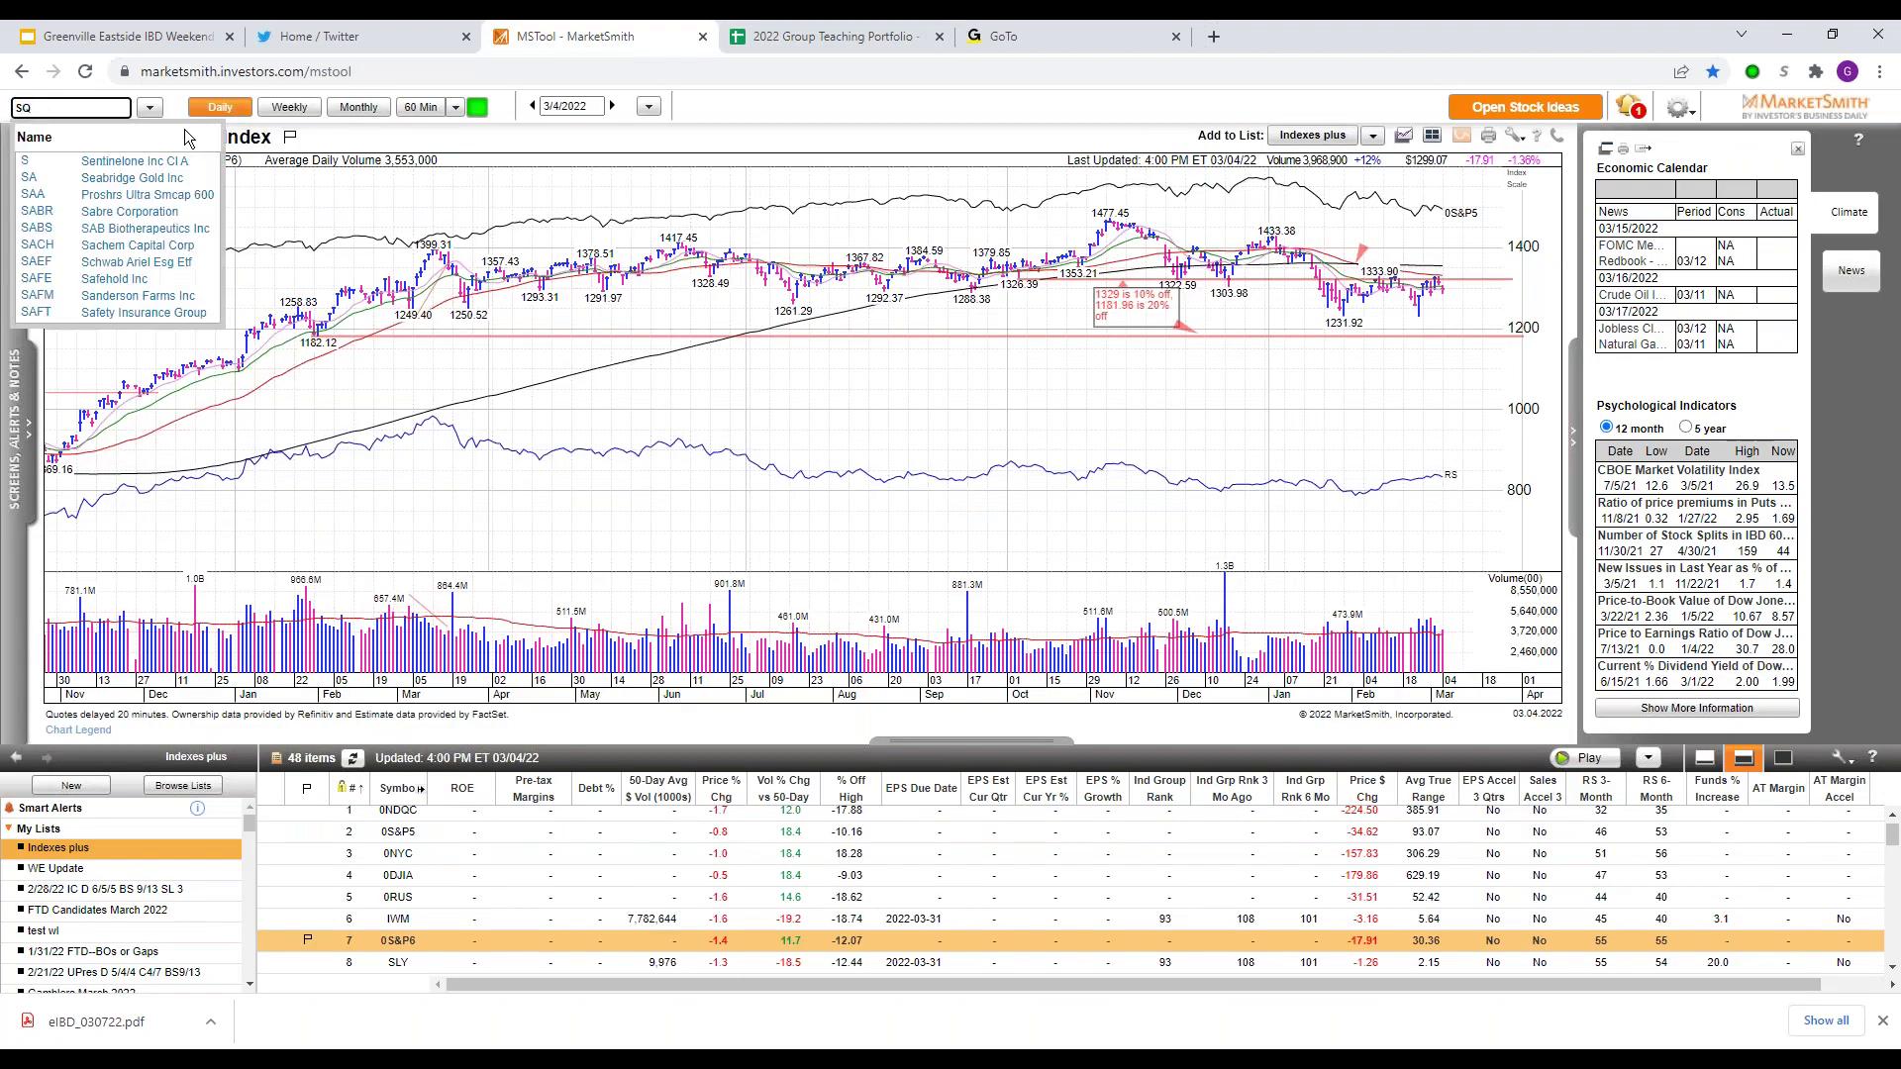
key("Return")
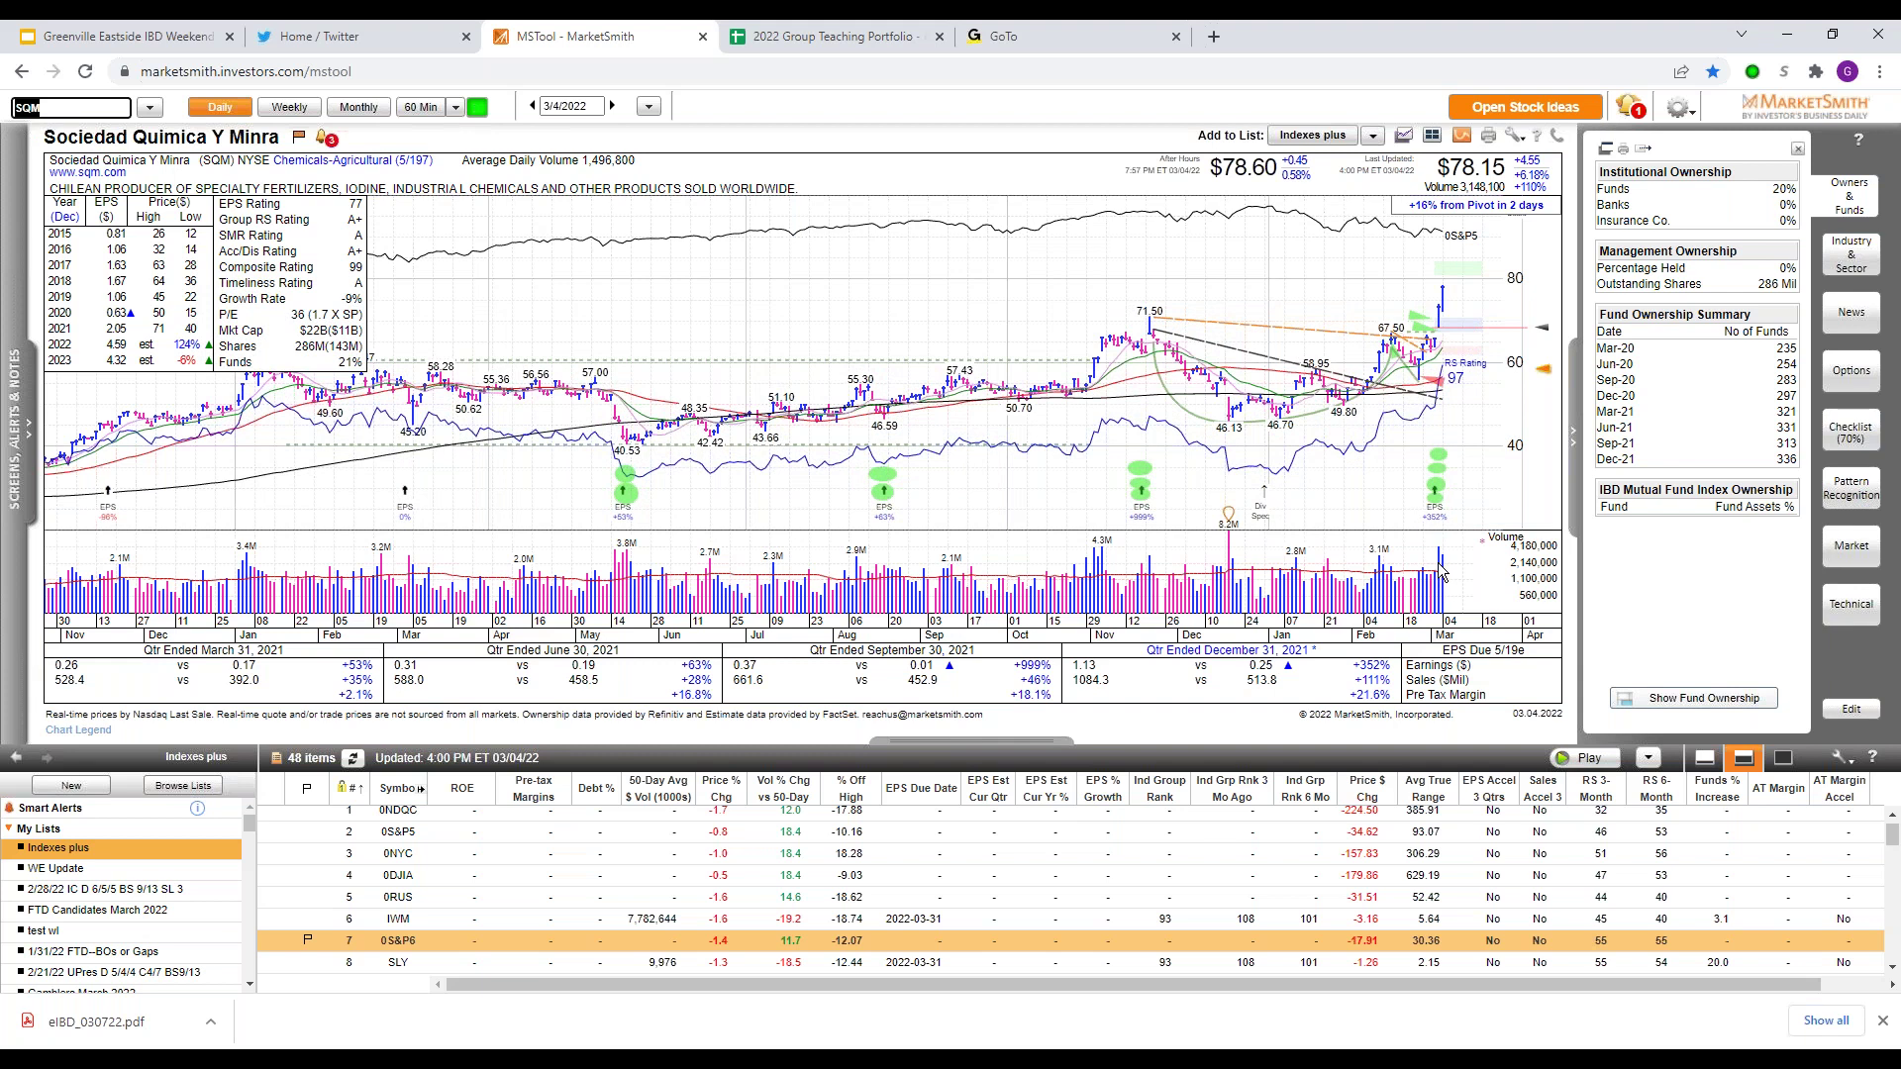
mouse_move(1442, 577)
mouse_move(1458, 287)
left_click(174, 35)
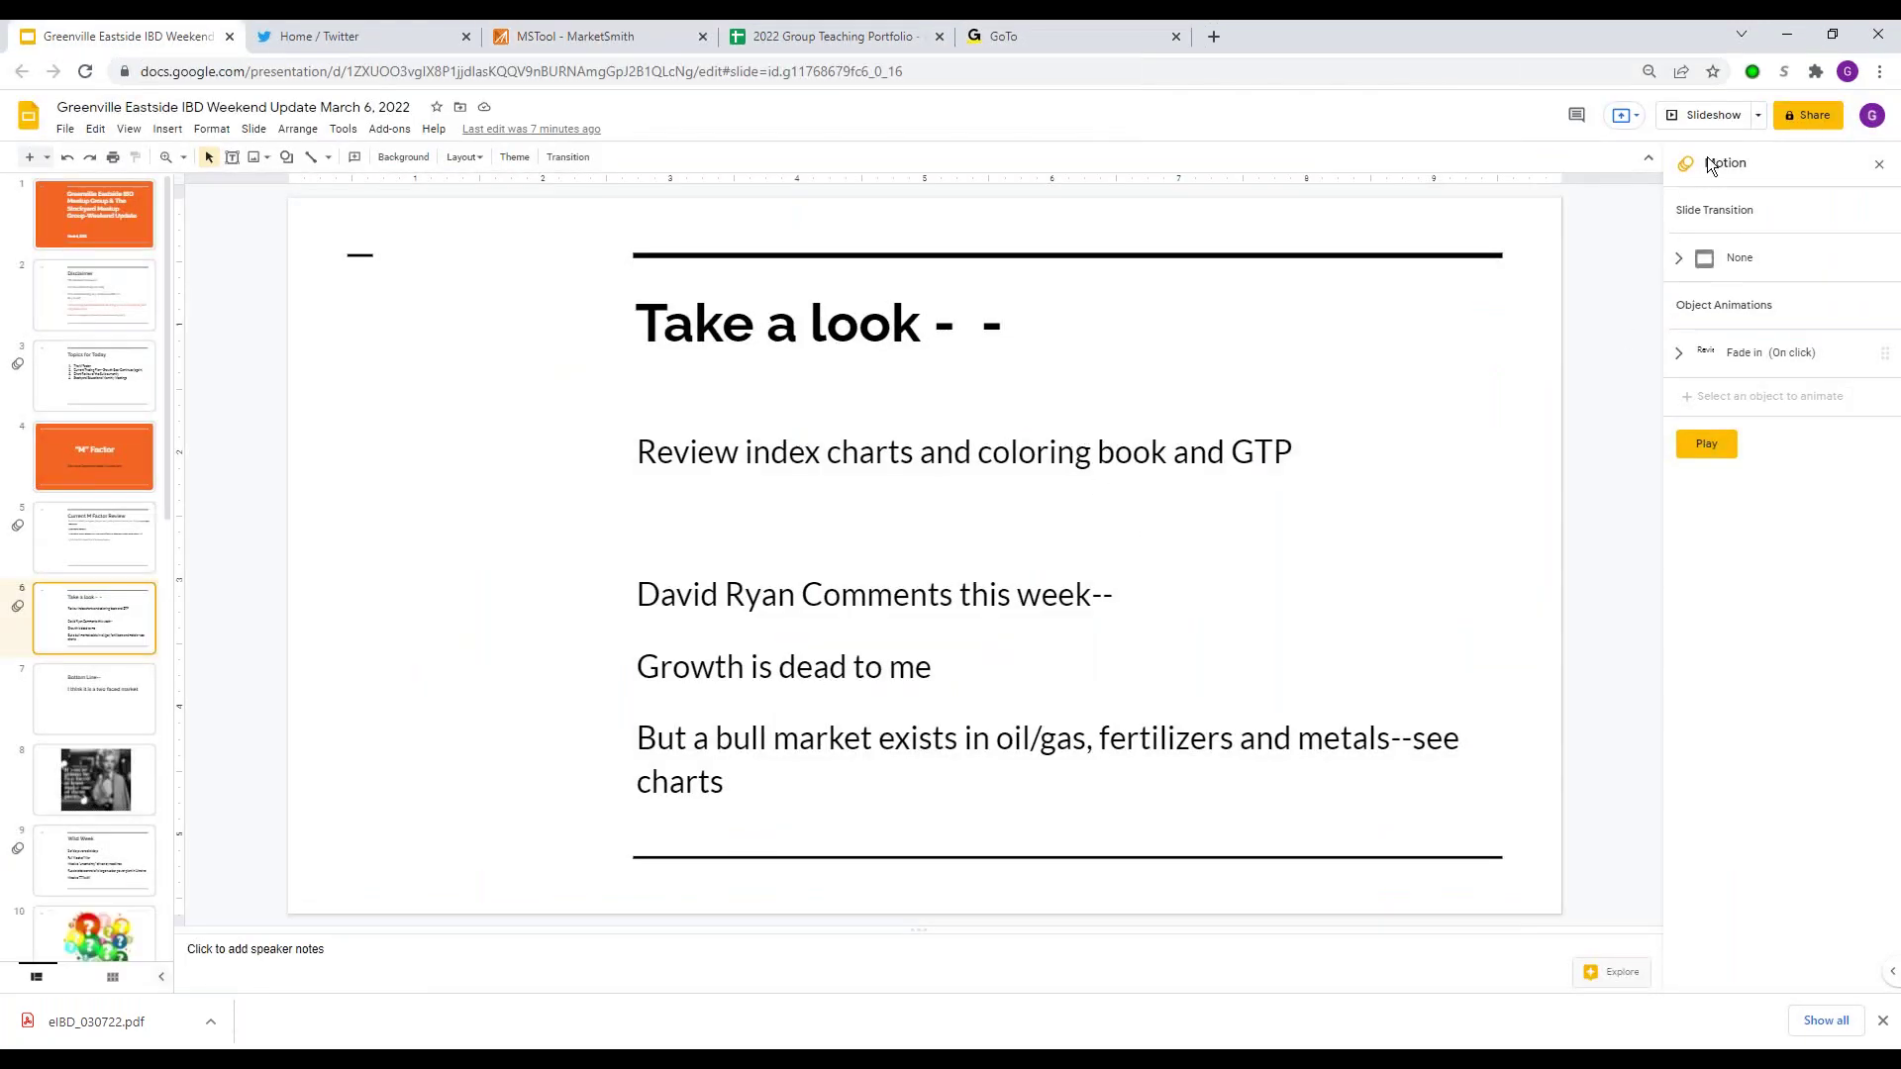
Present slide 6, 'Take a look', full screen
left_click(1711, 117)
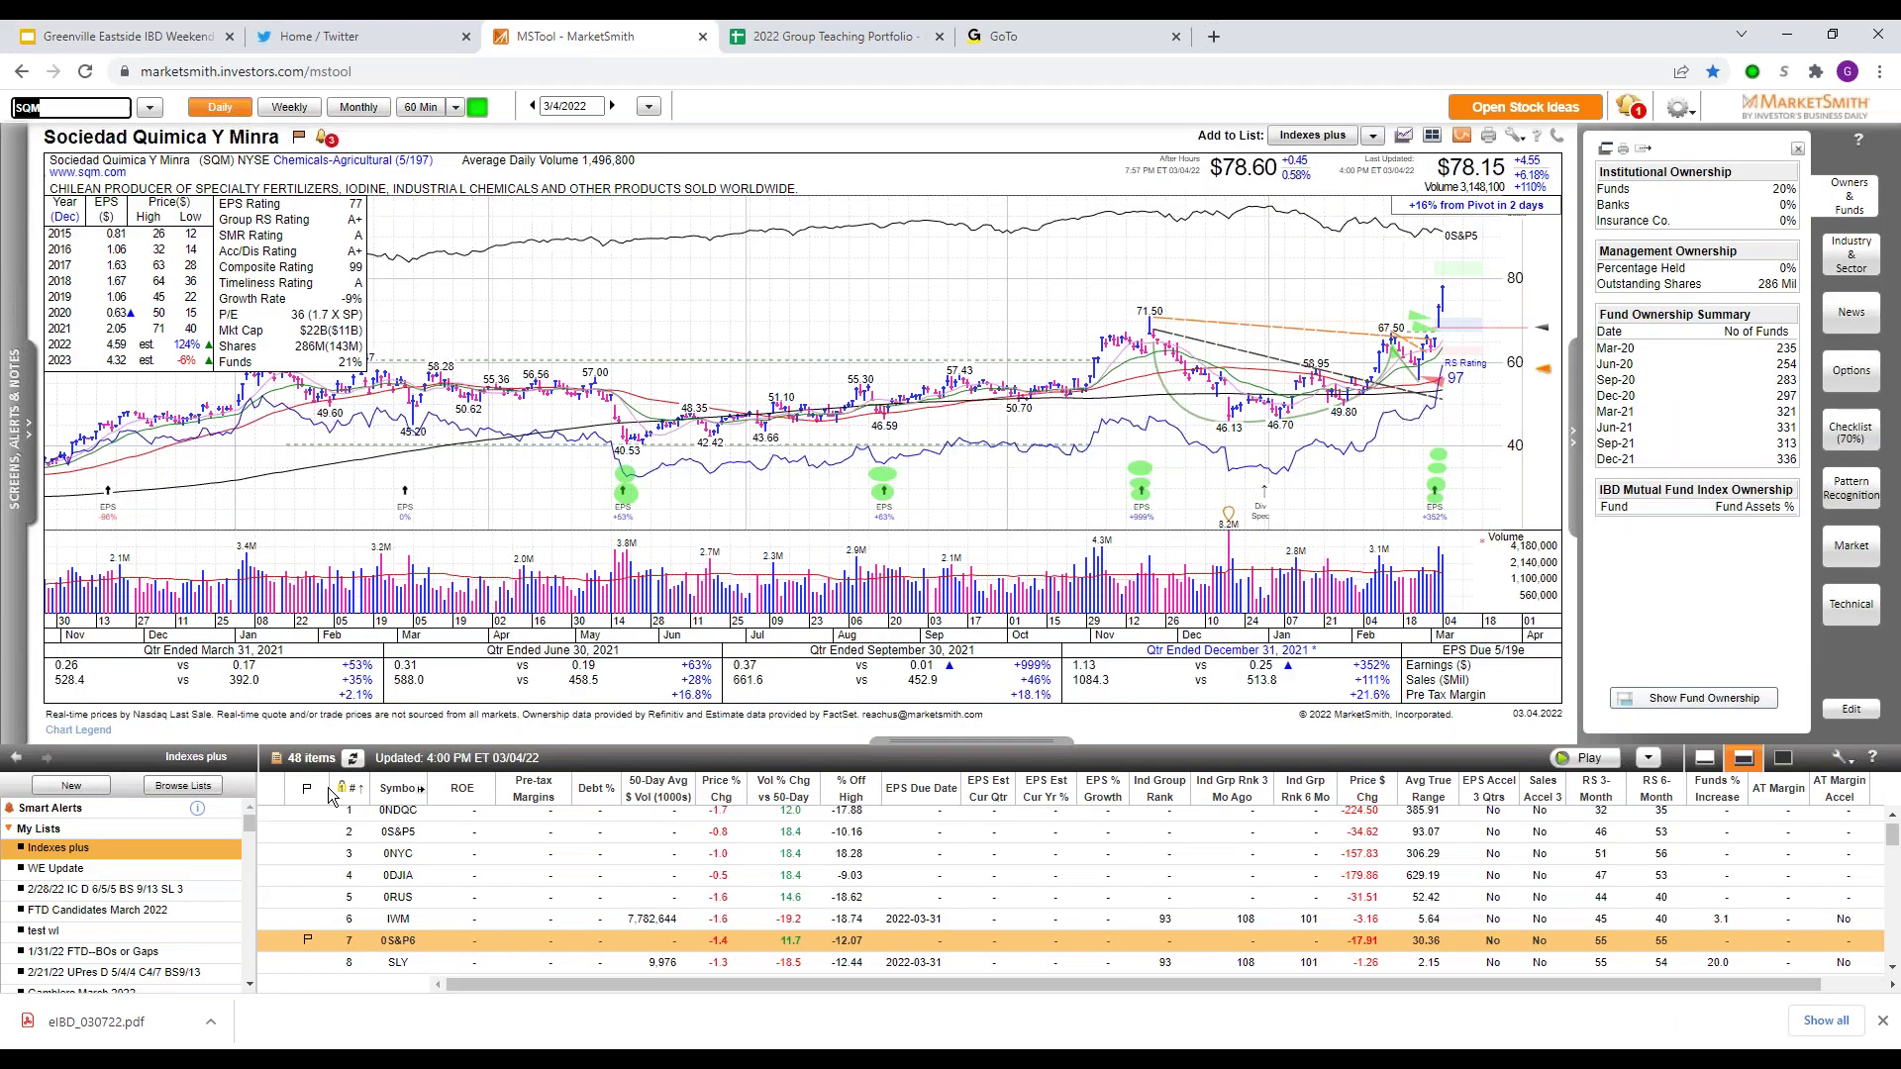
Open the WE Update list and show Alcoa (AA) on a weekly chart
left_click(131, 873)
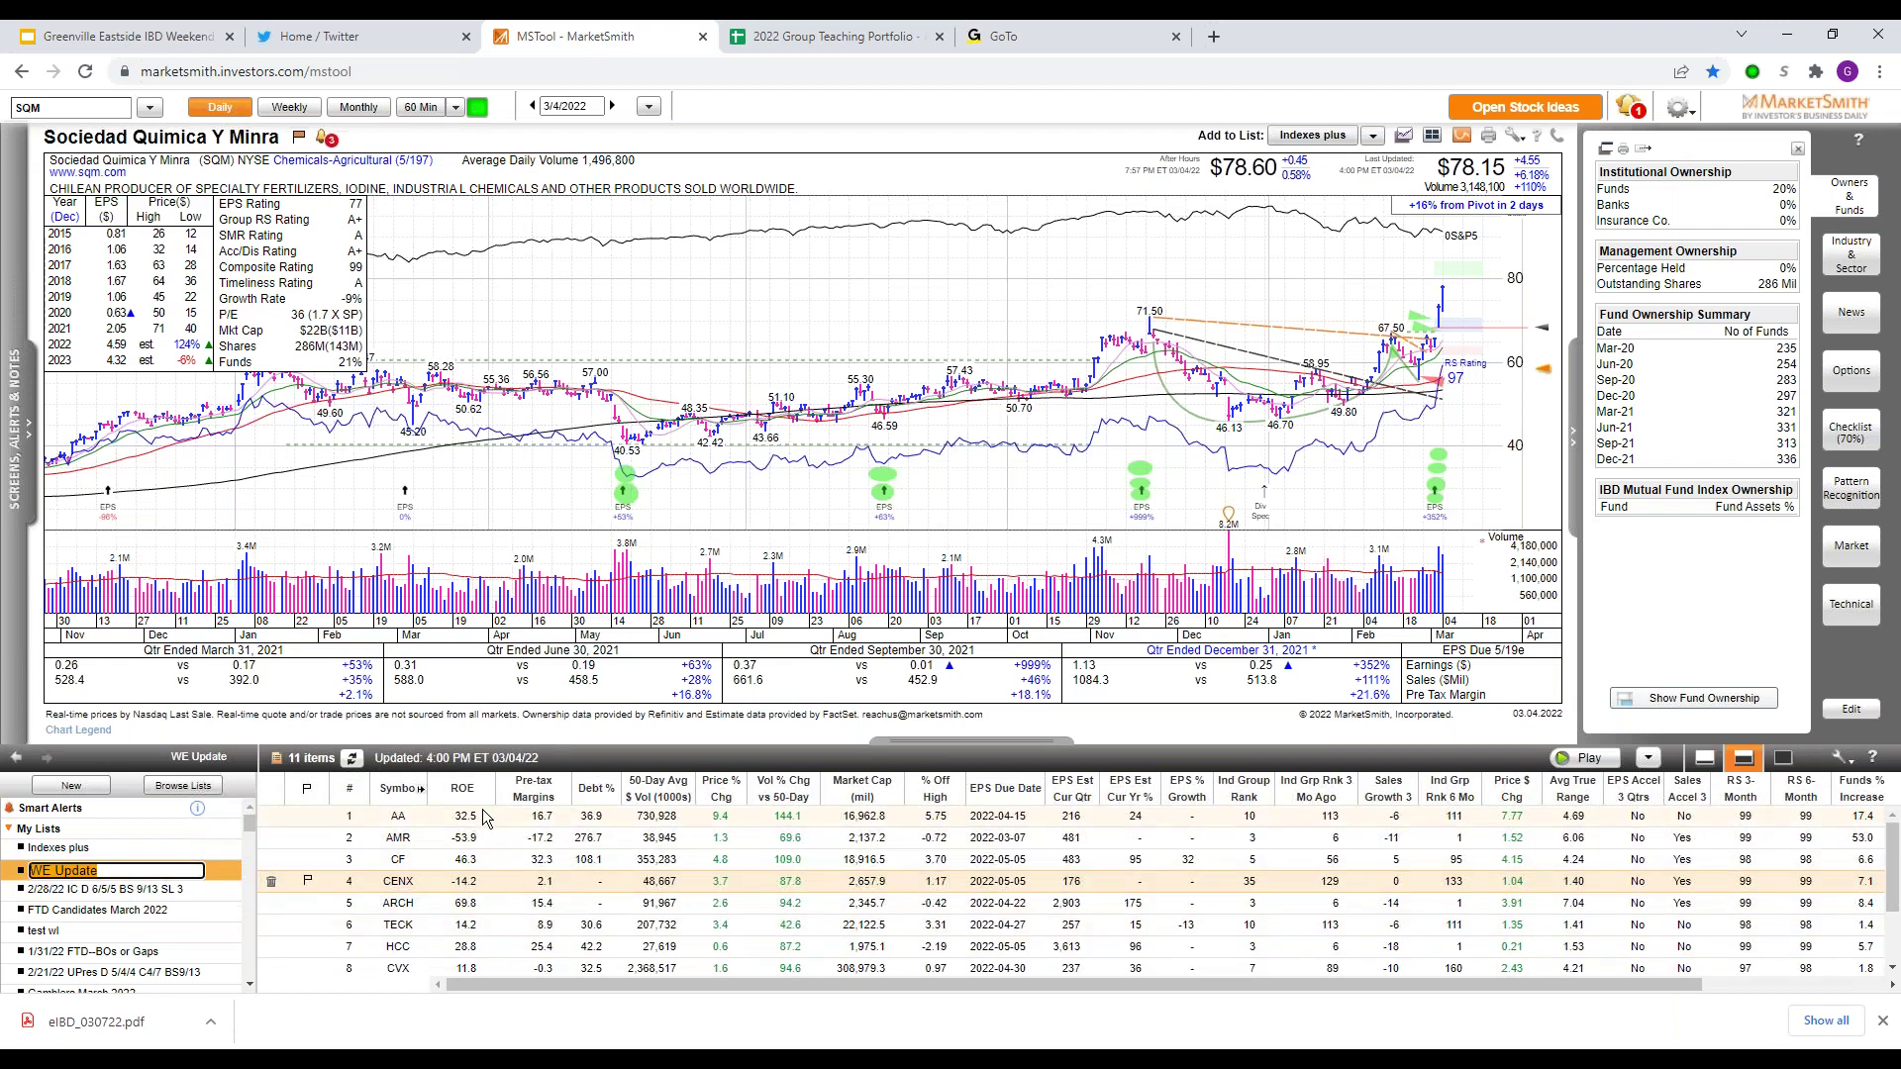
left_click(492, 822)
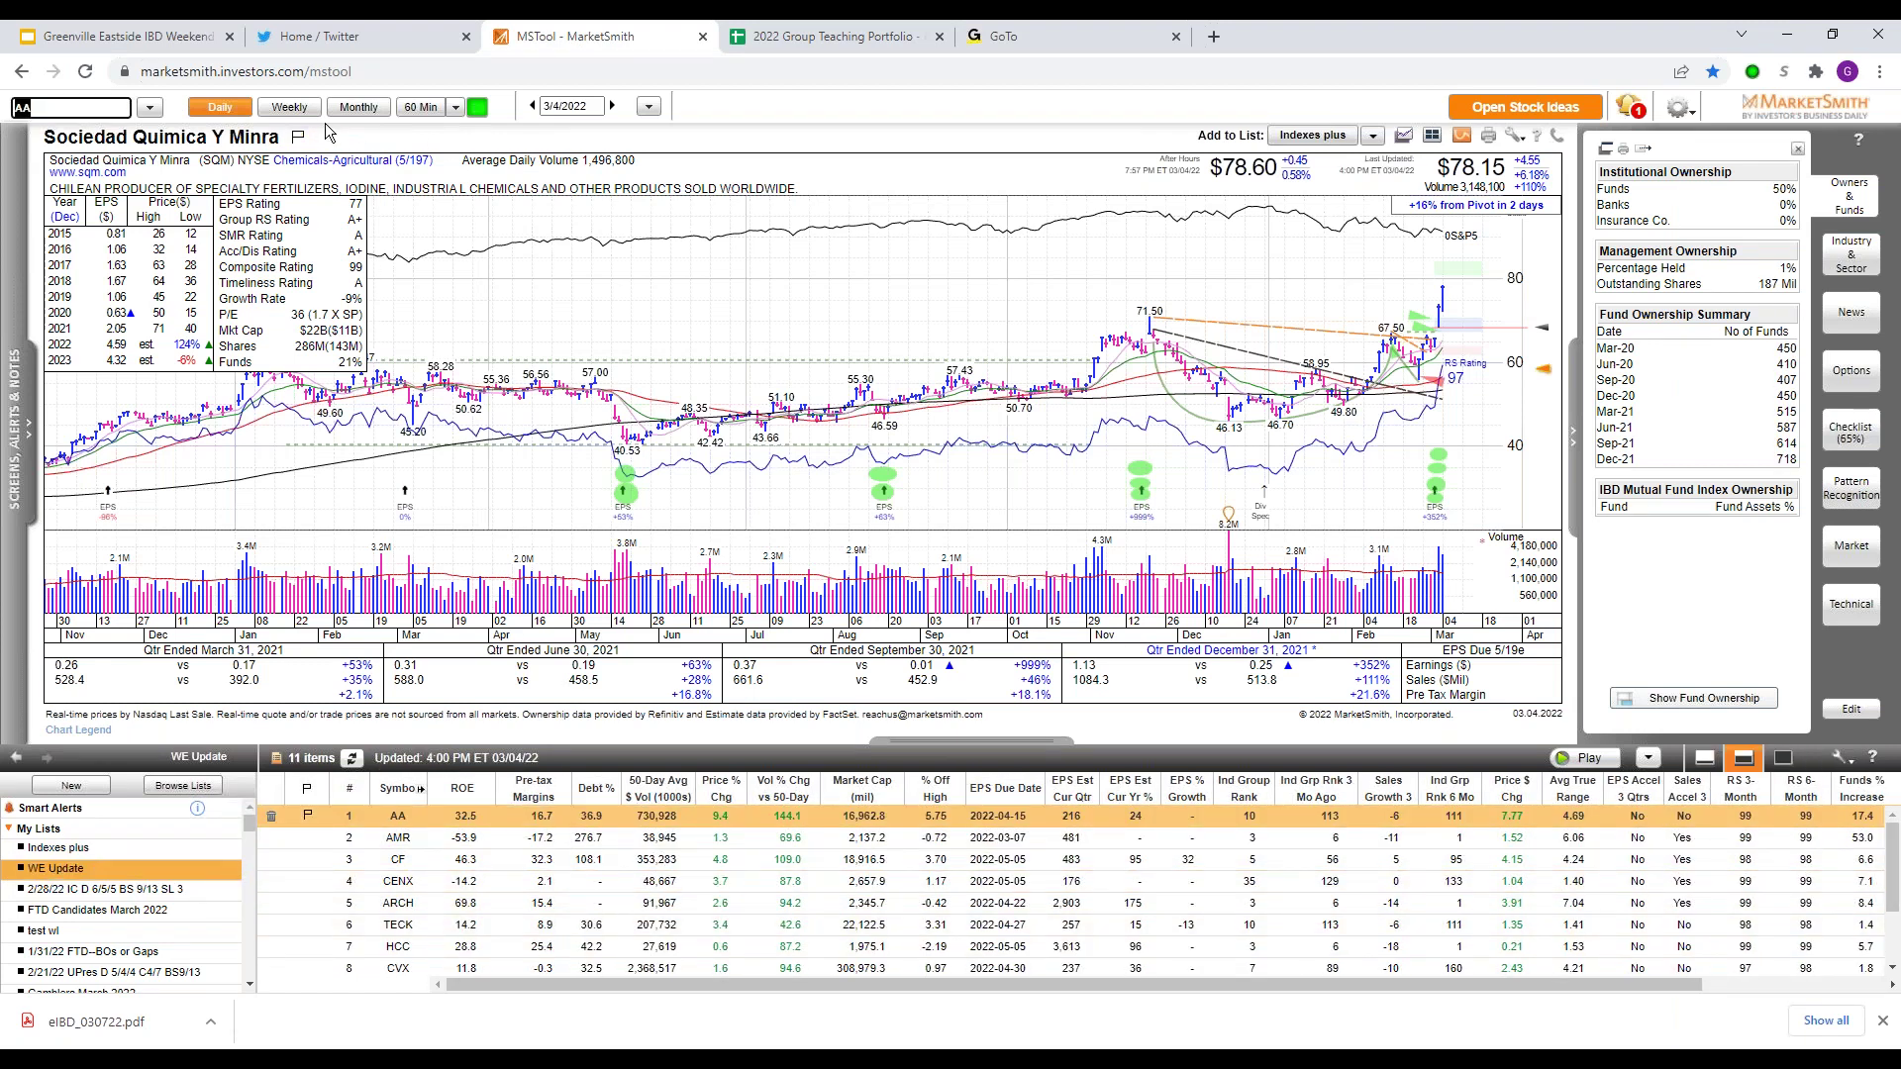
left_click(290, 109)
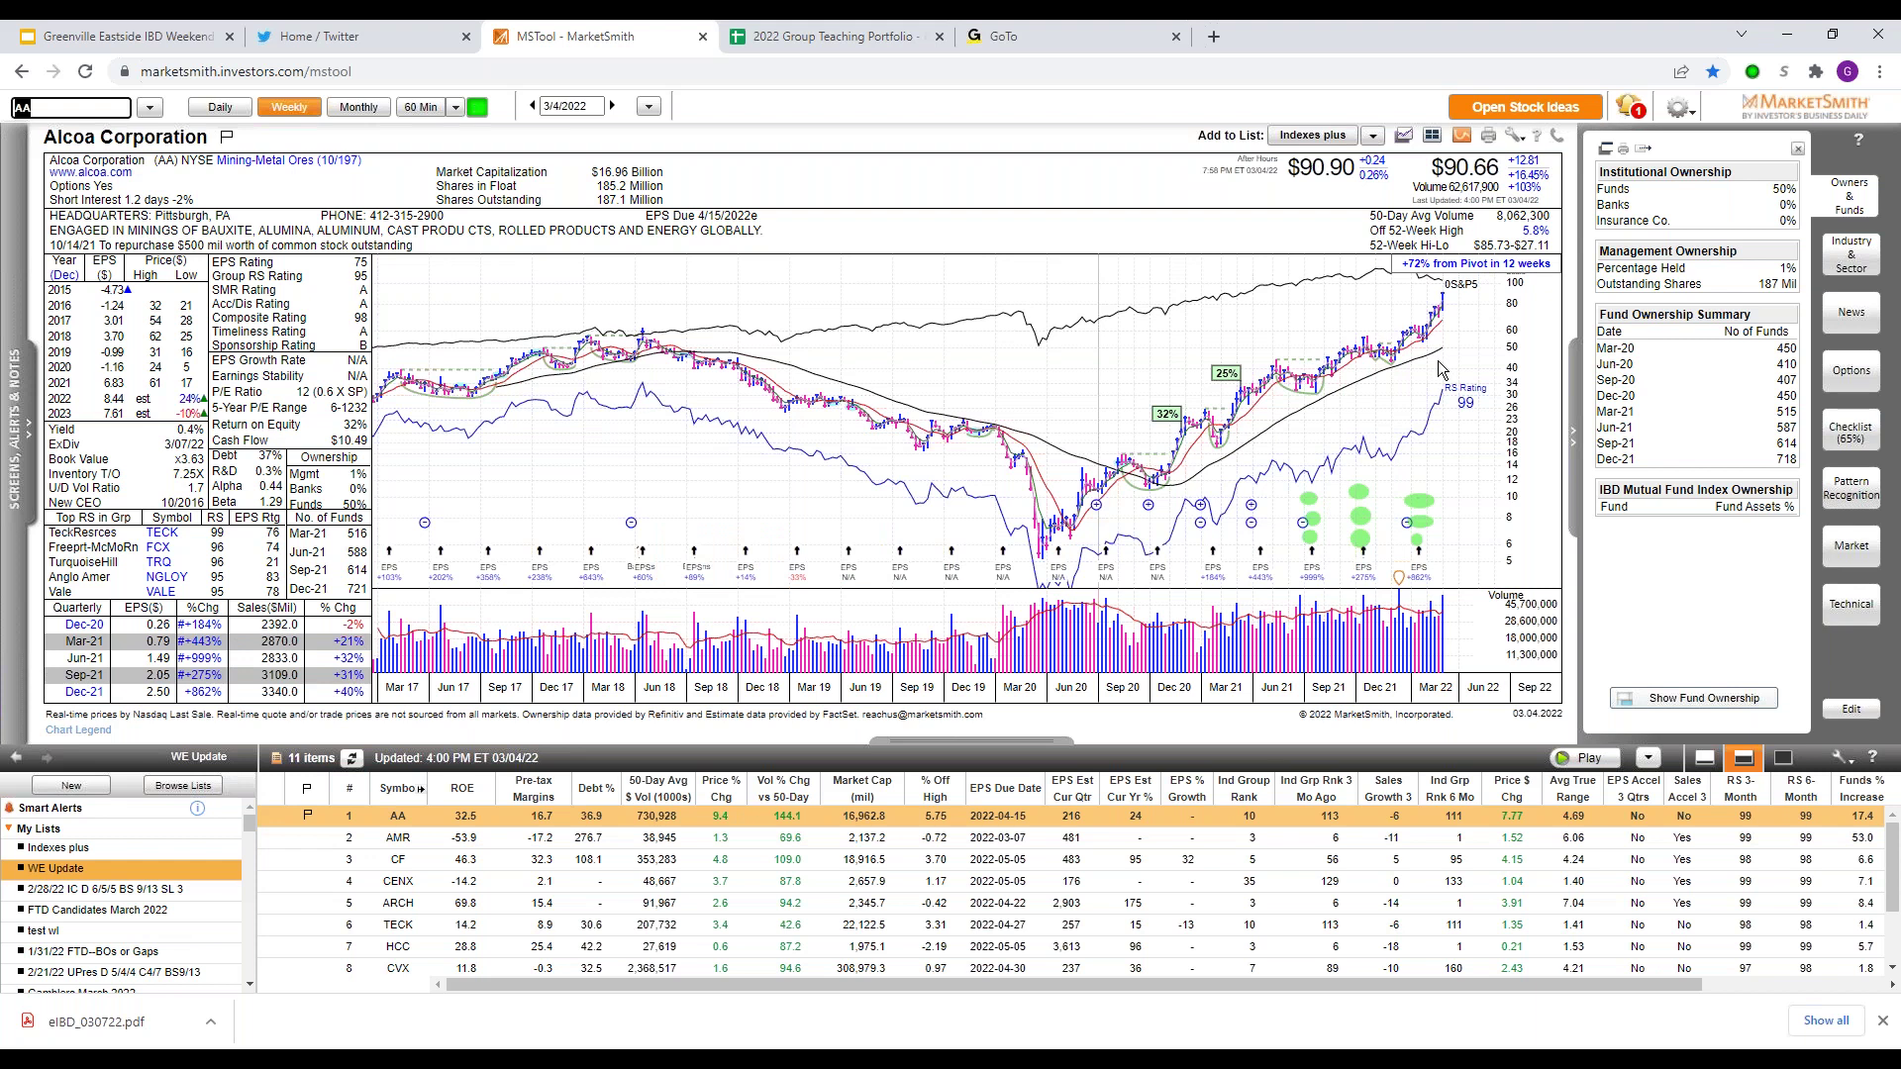
Step through the weekly charts of AMR, CF, CENX, ARCH, TECK, HCC and CVX
key("Down")
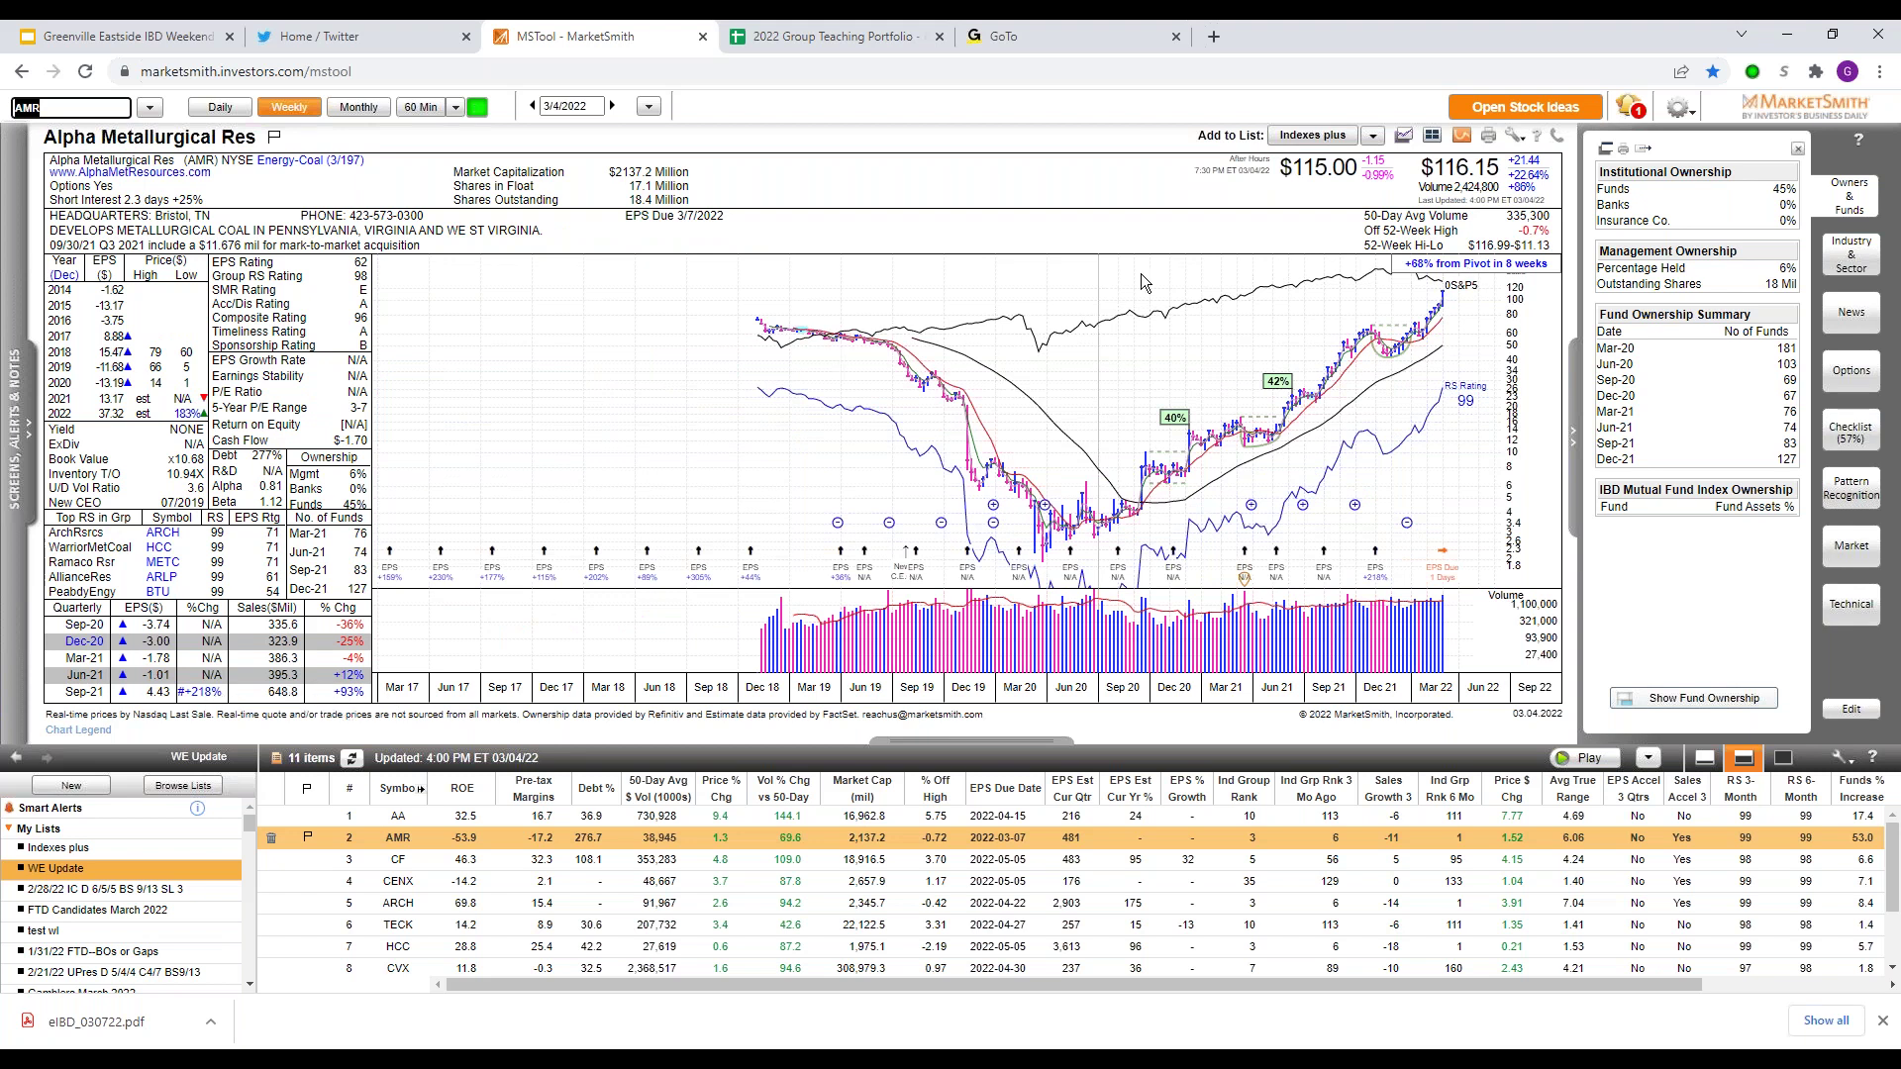
key("Down")
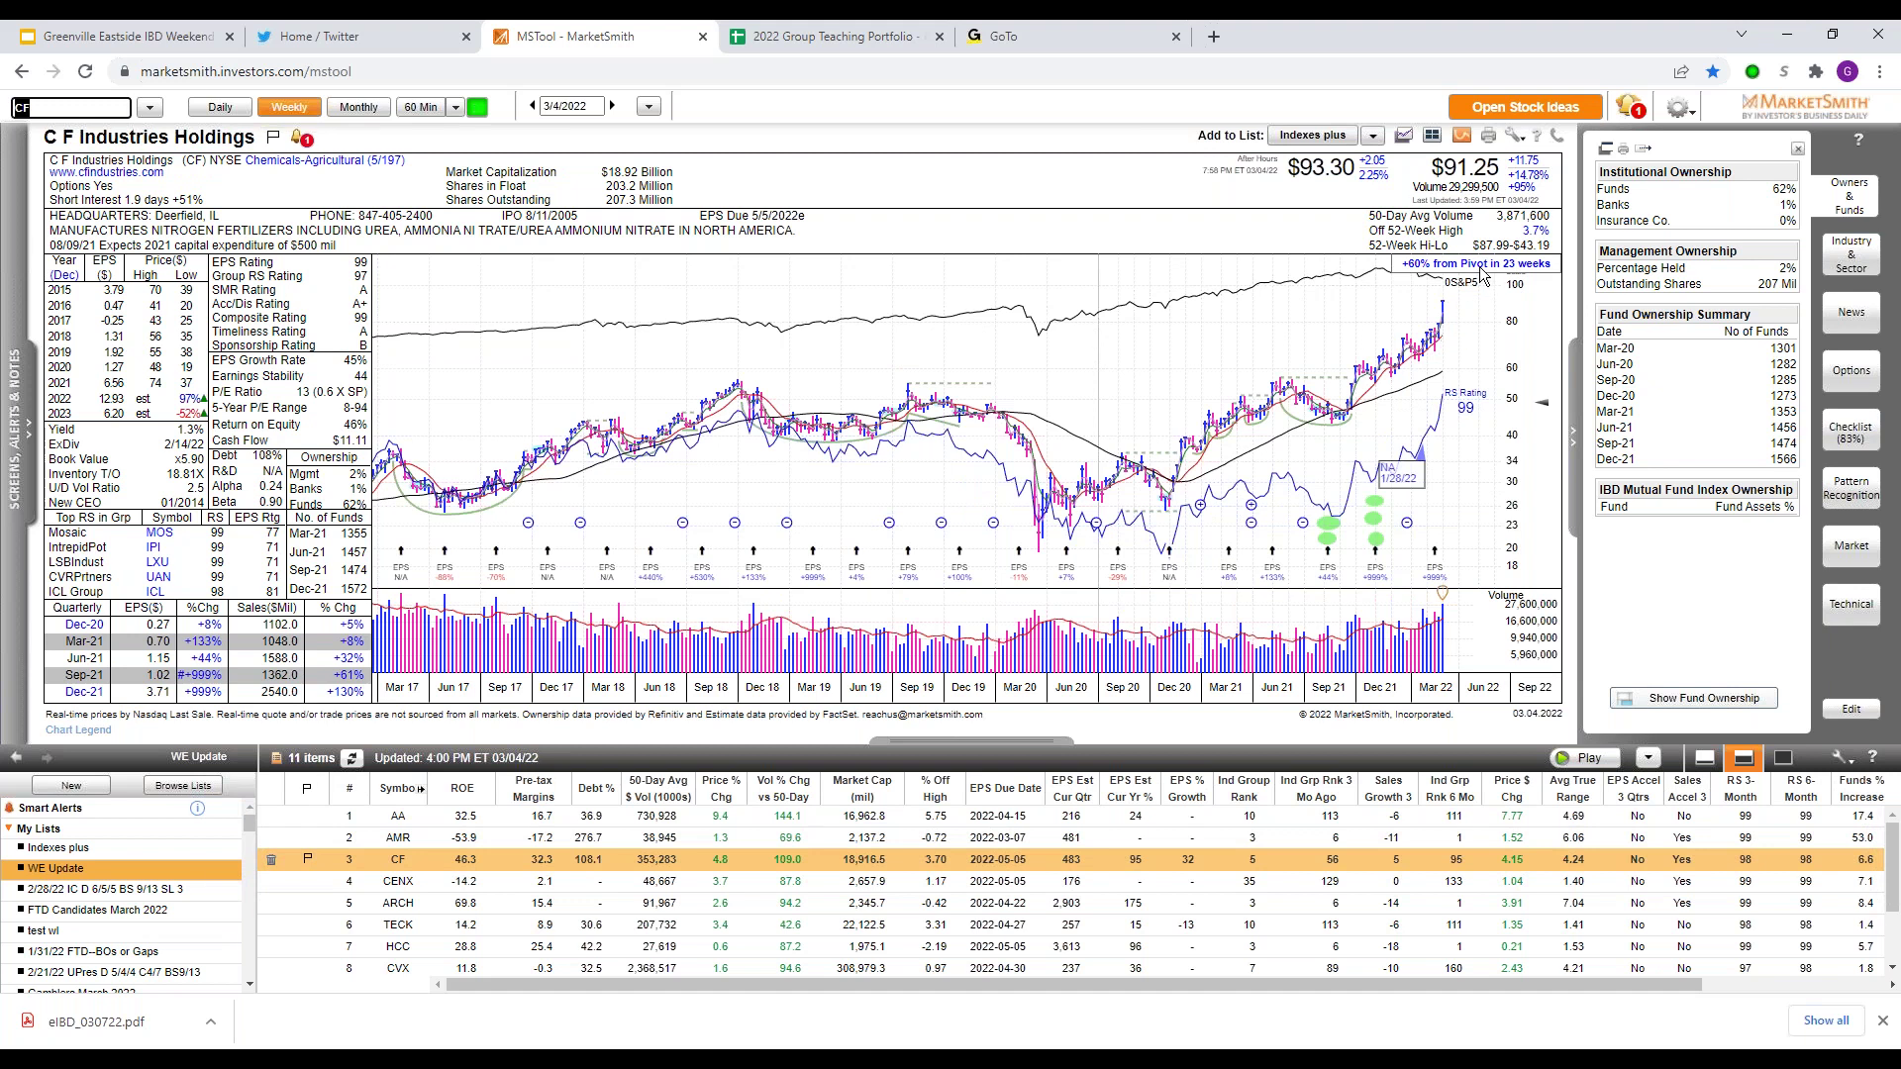
key("Down")
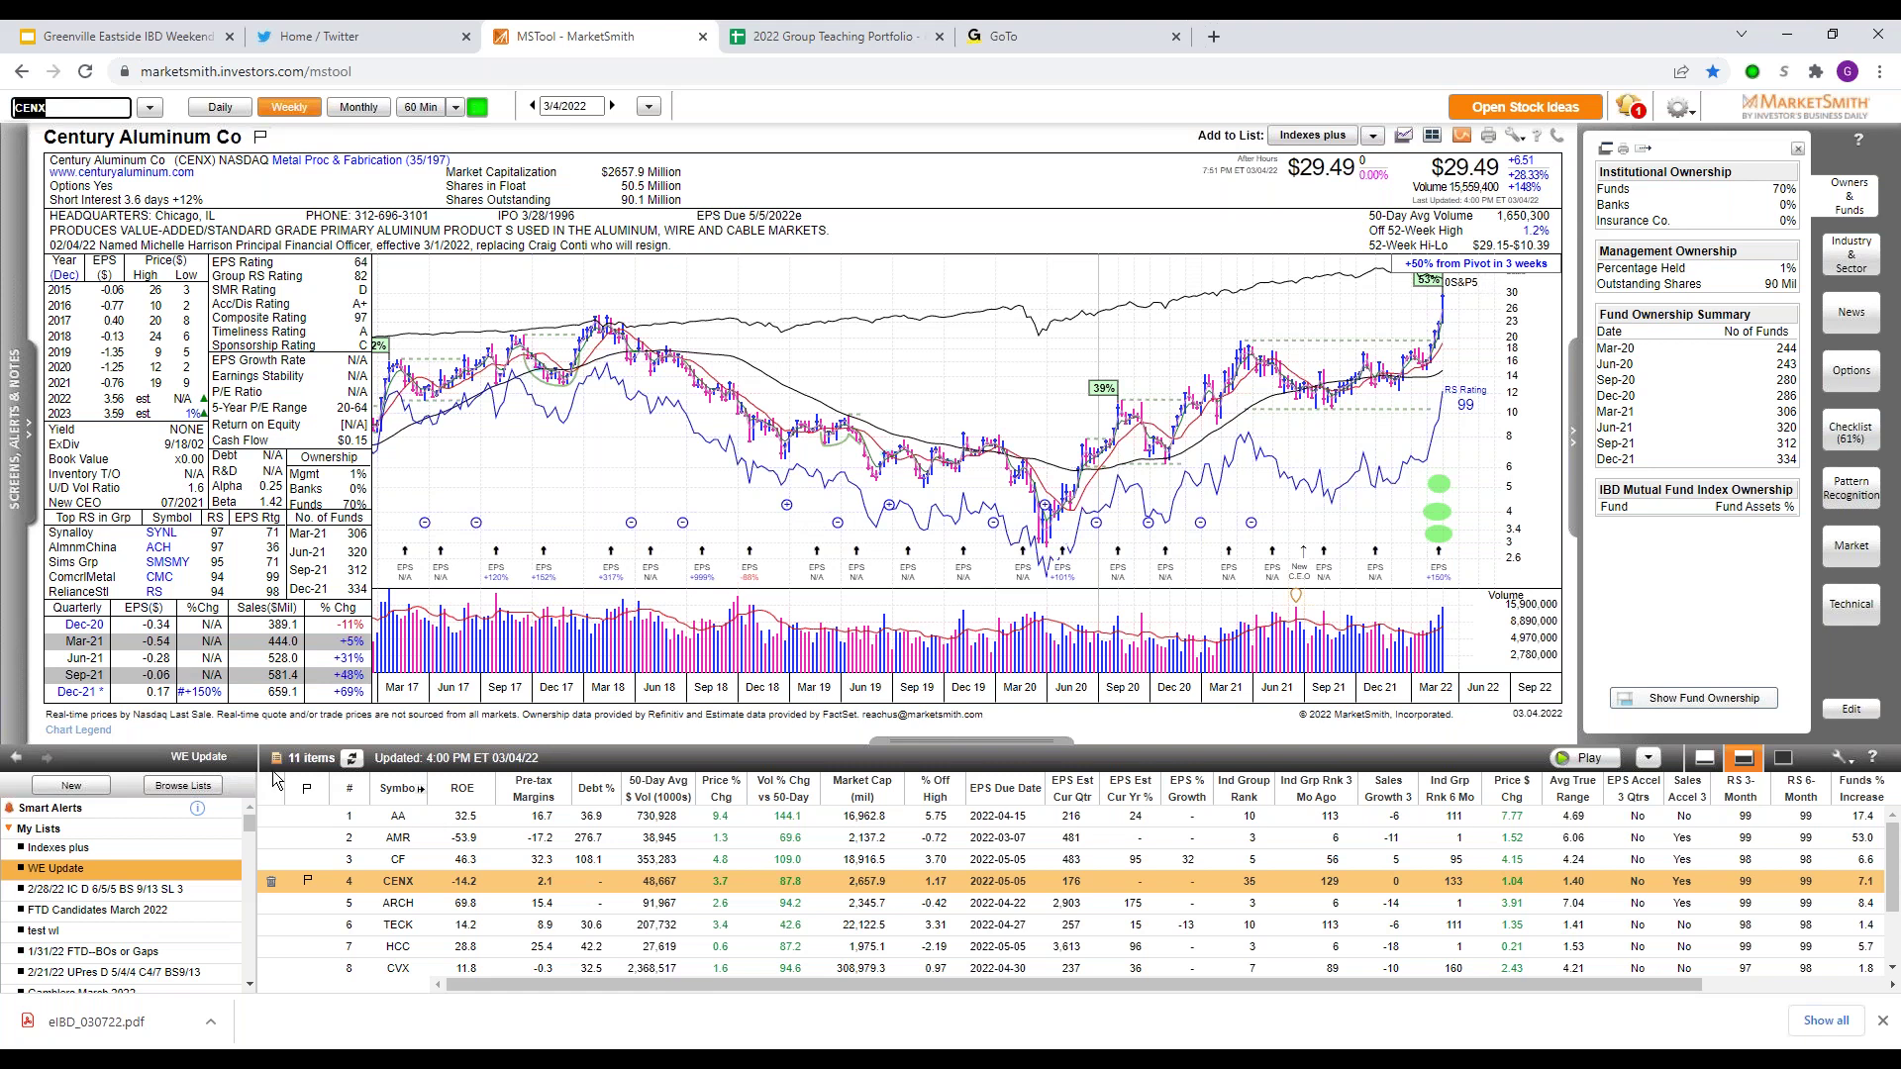
key("Down")
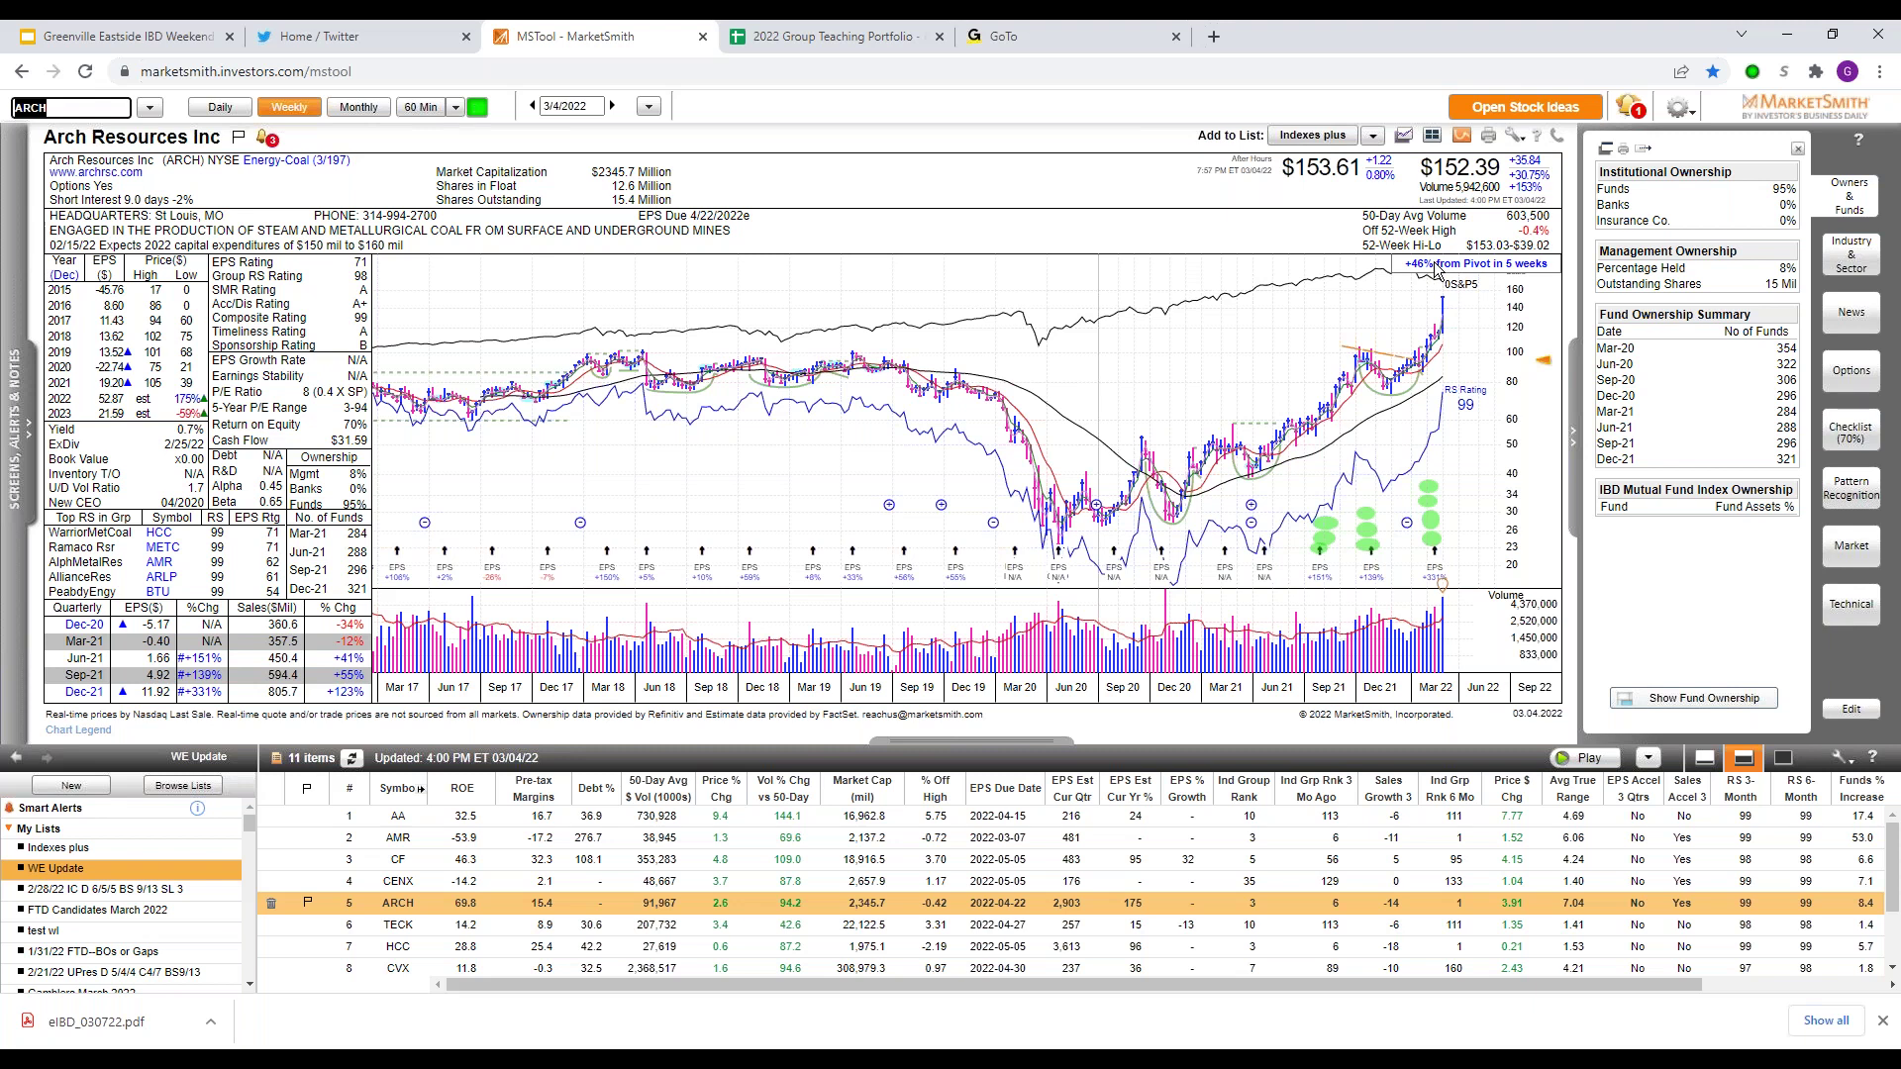
key("Down")
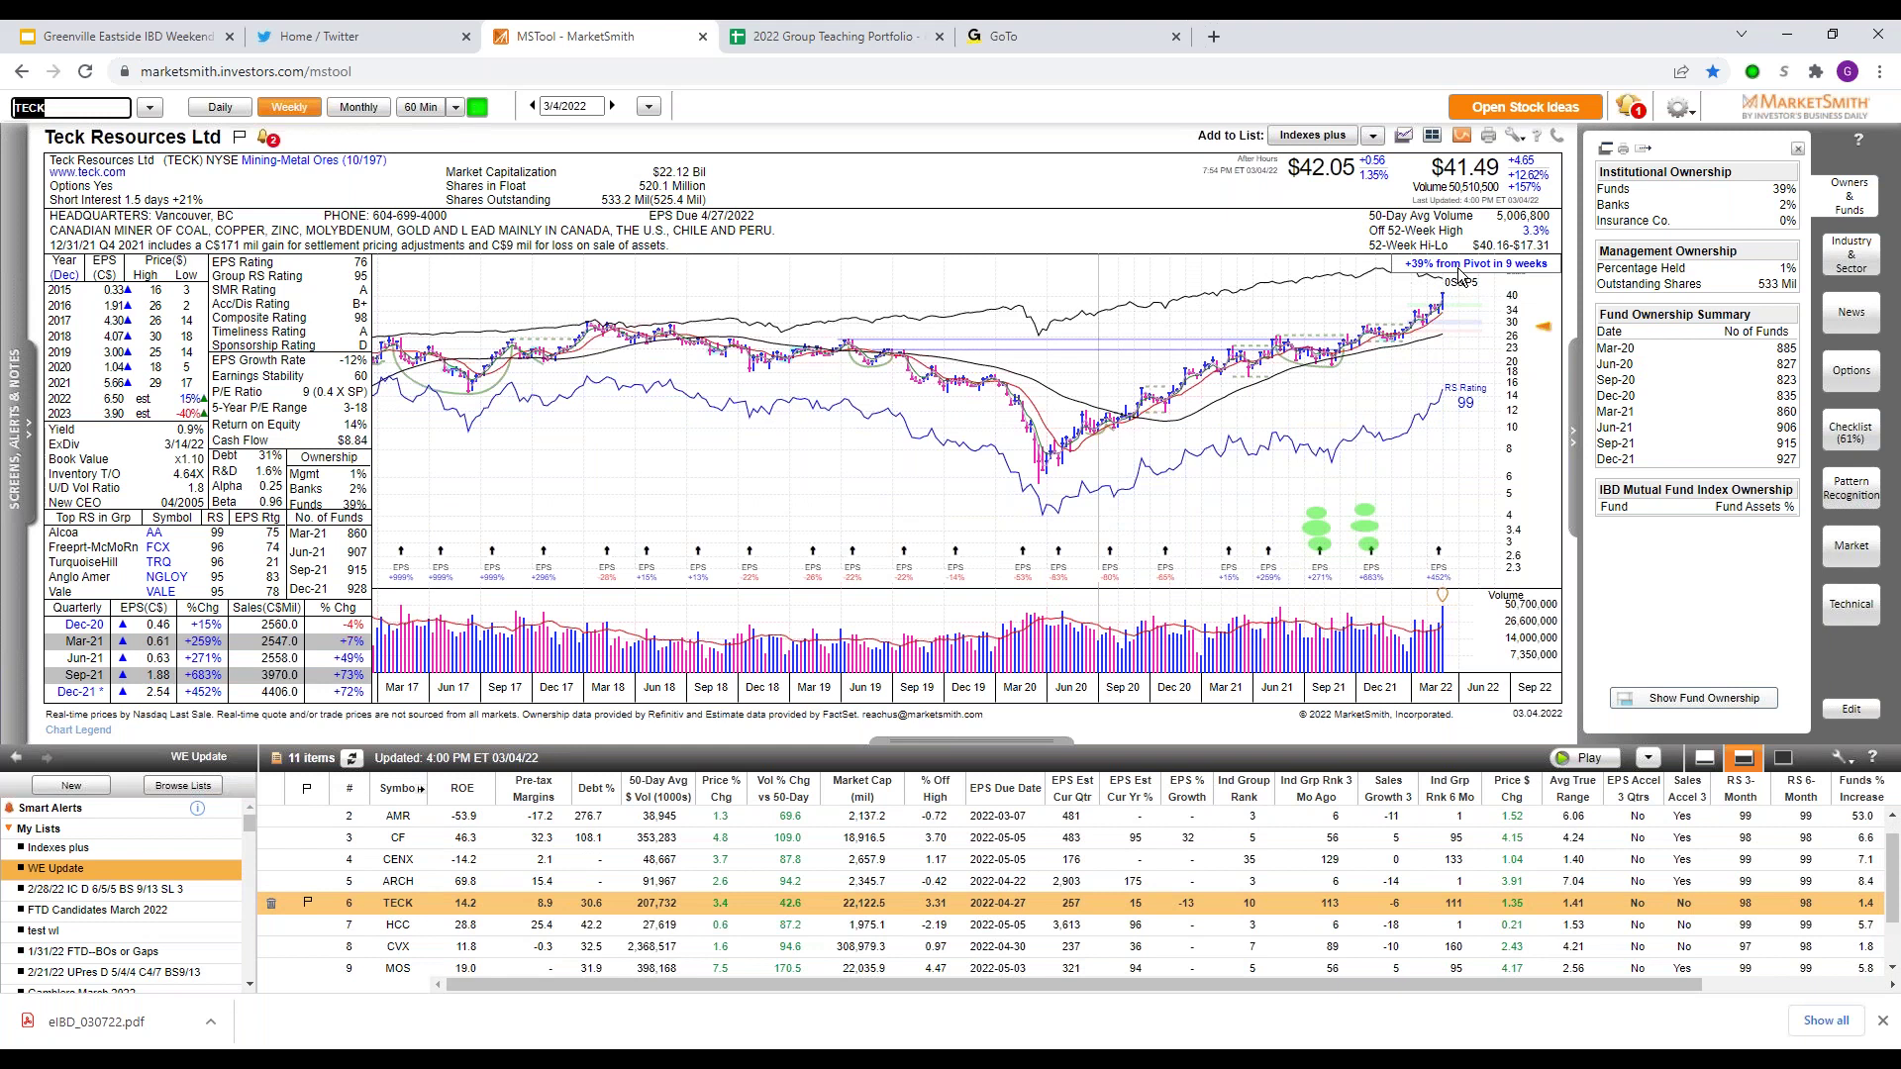
key("Down")
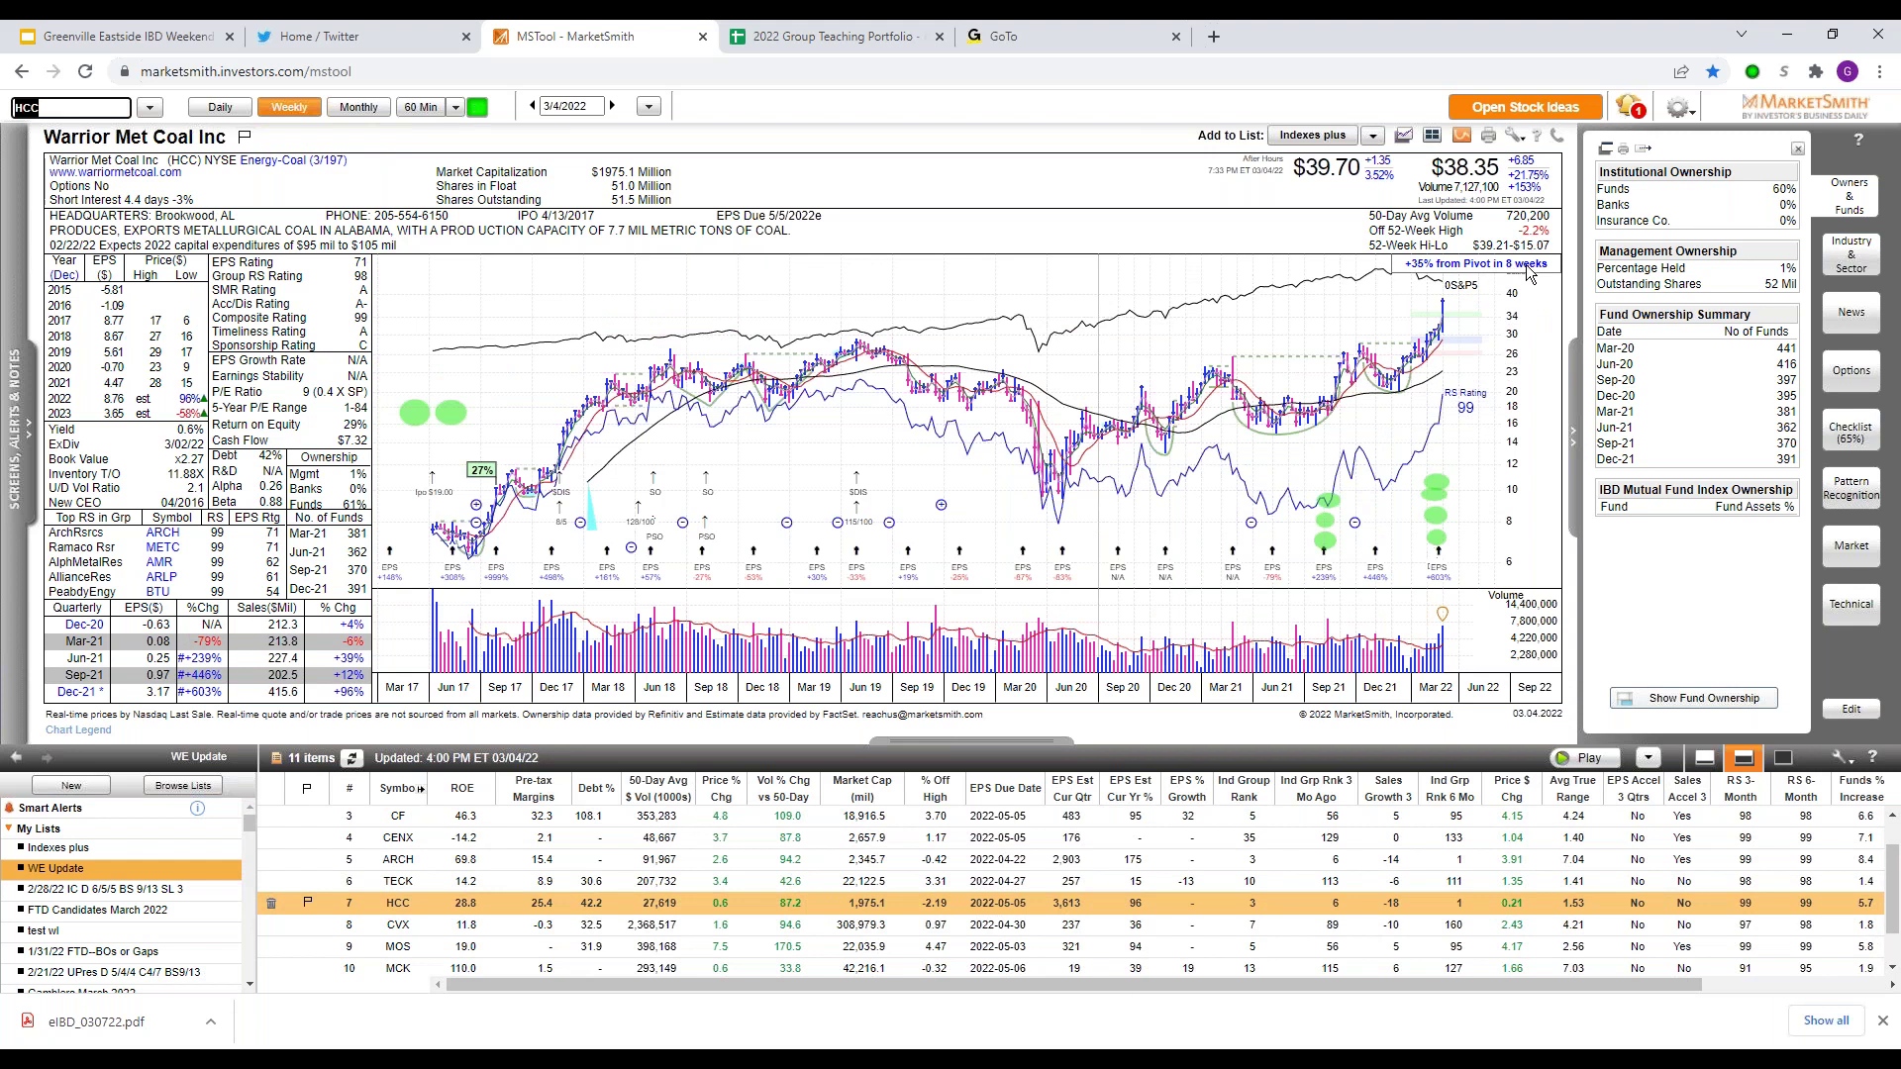
key("Down")
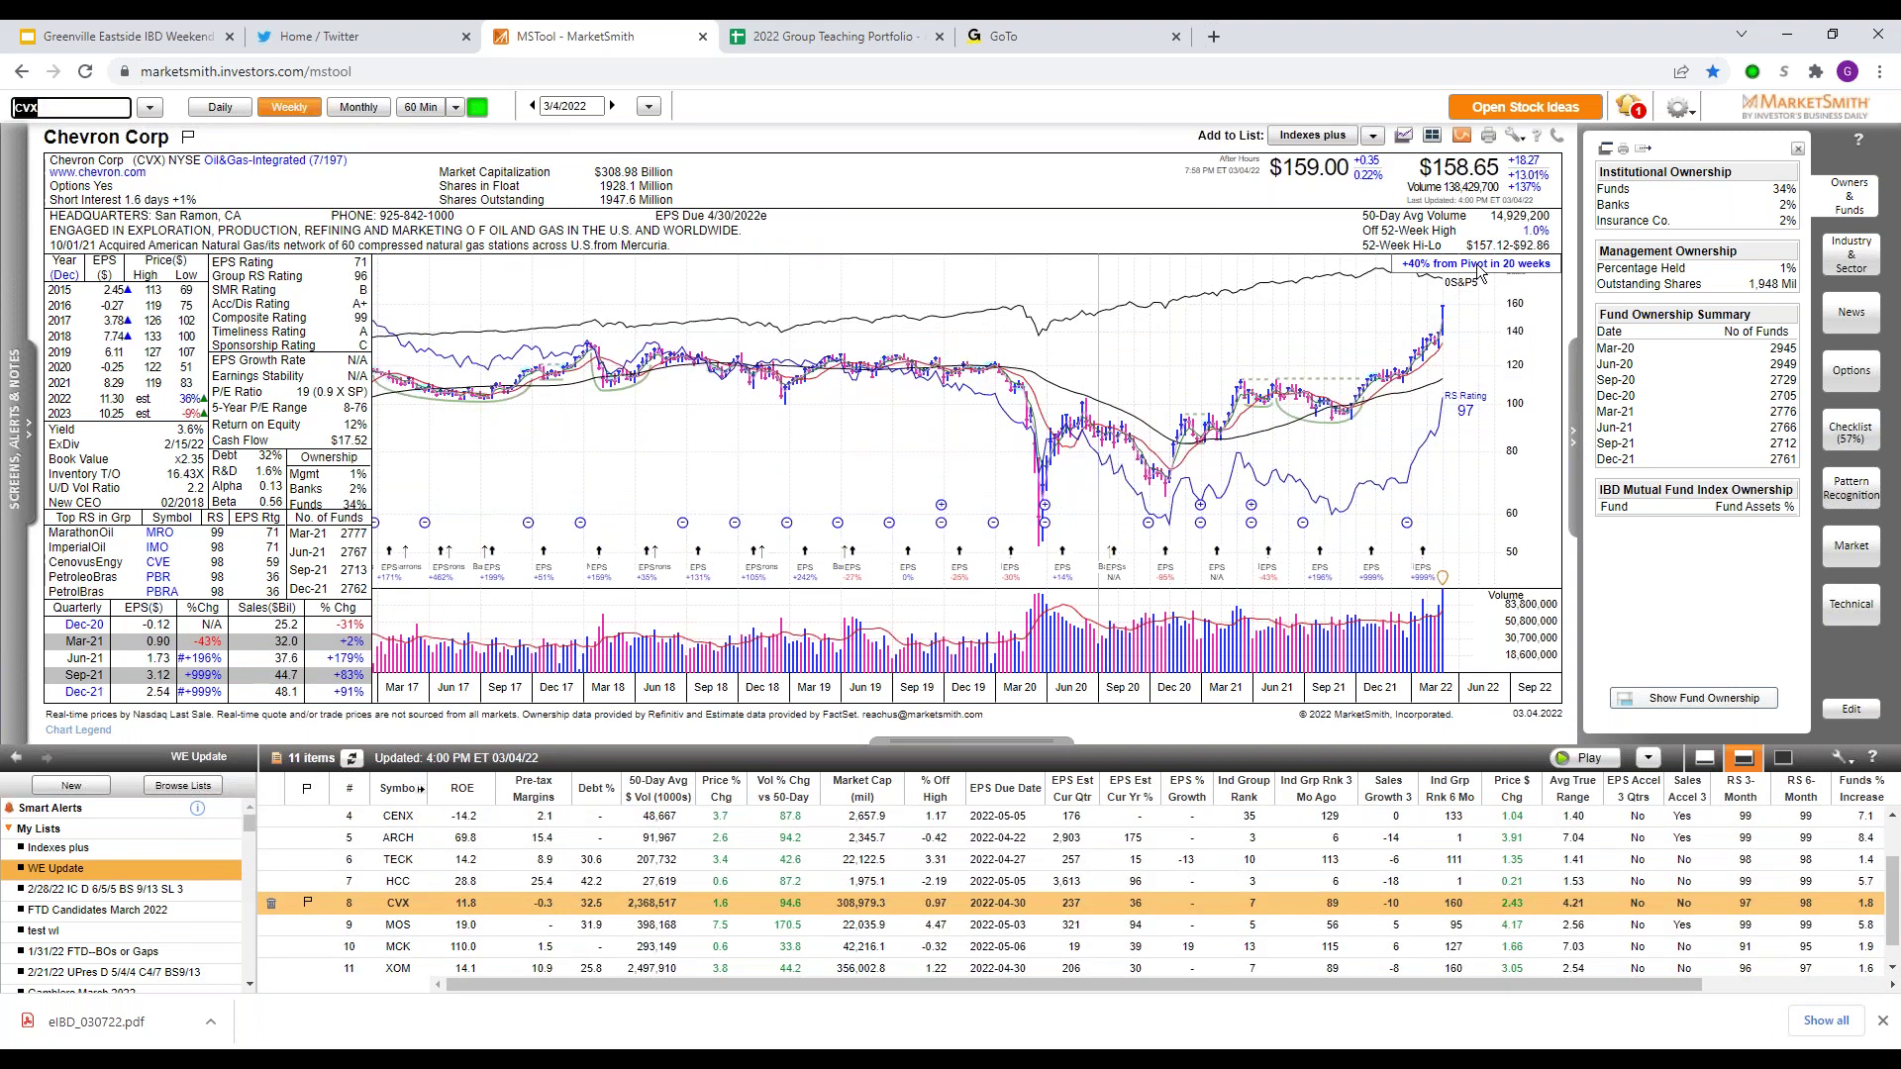
Step through the MOS, MCK and XOM weekly charts, examining Exxon's cup pattern
key("Down")
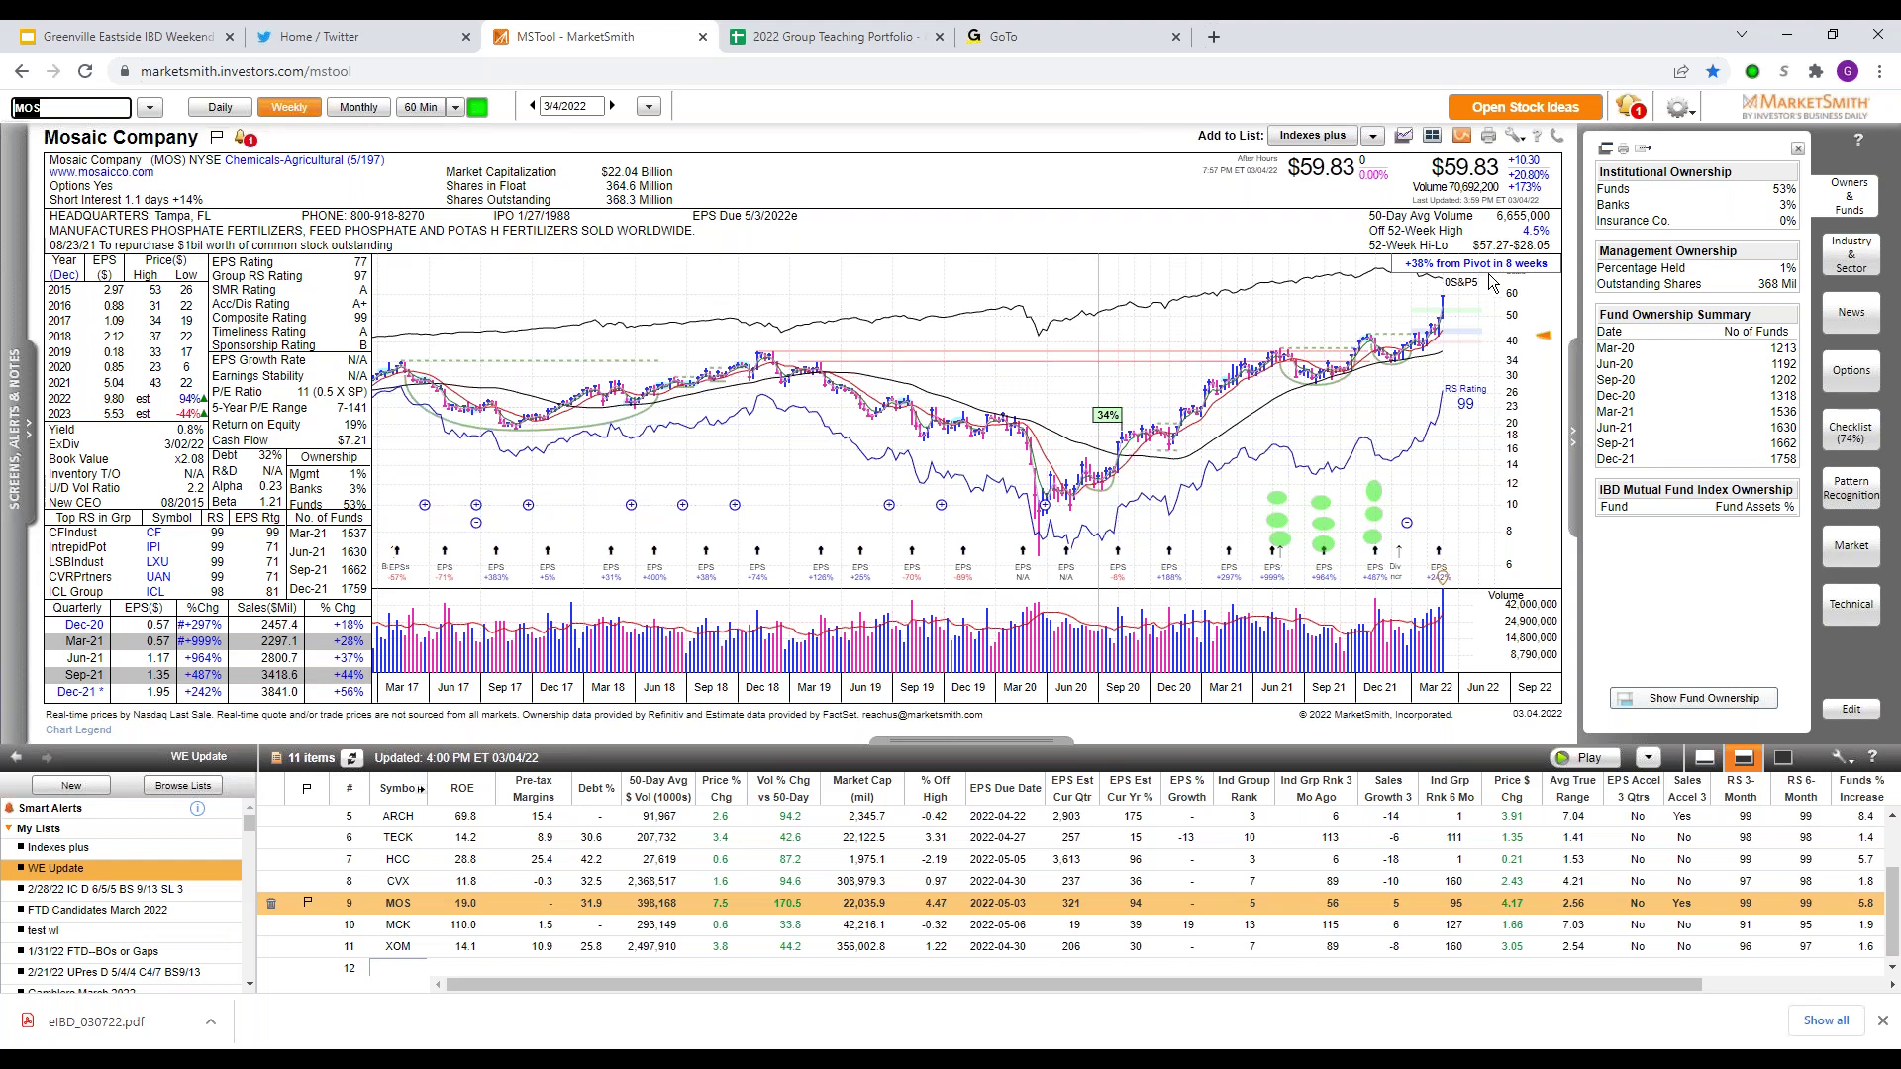
key("Down")
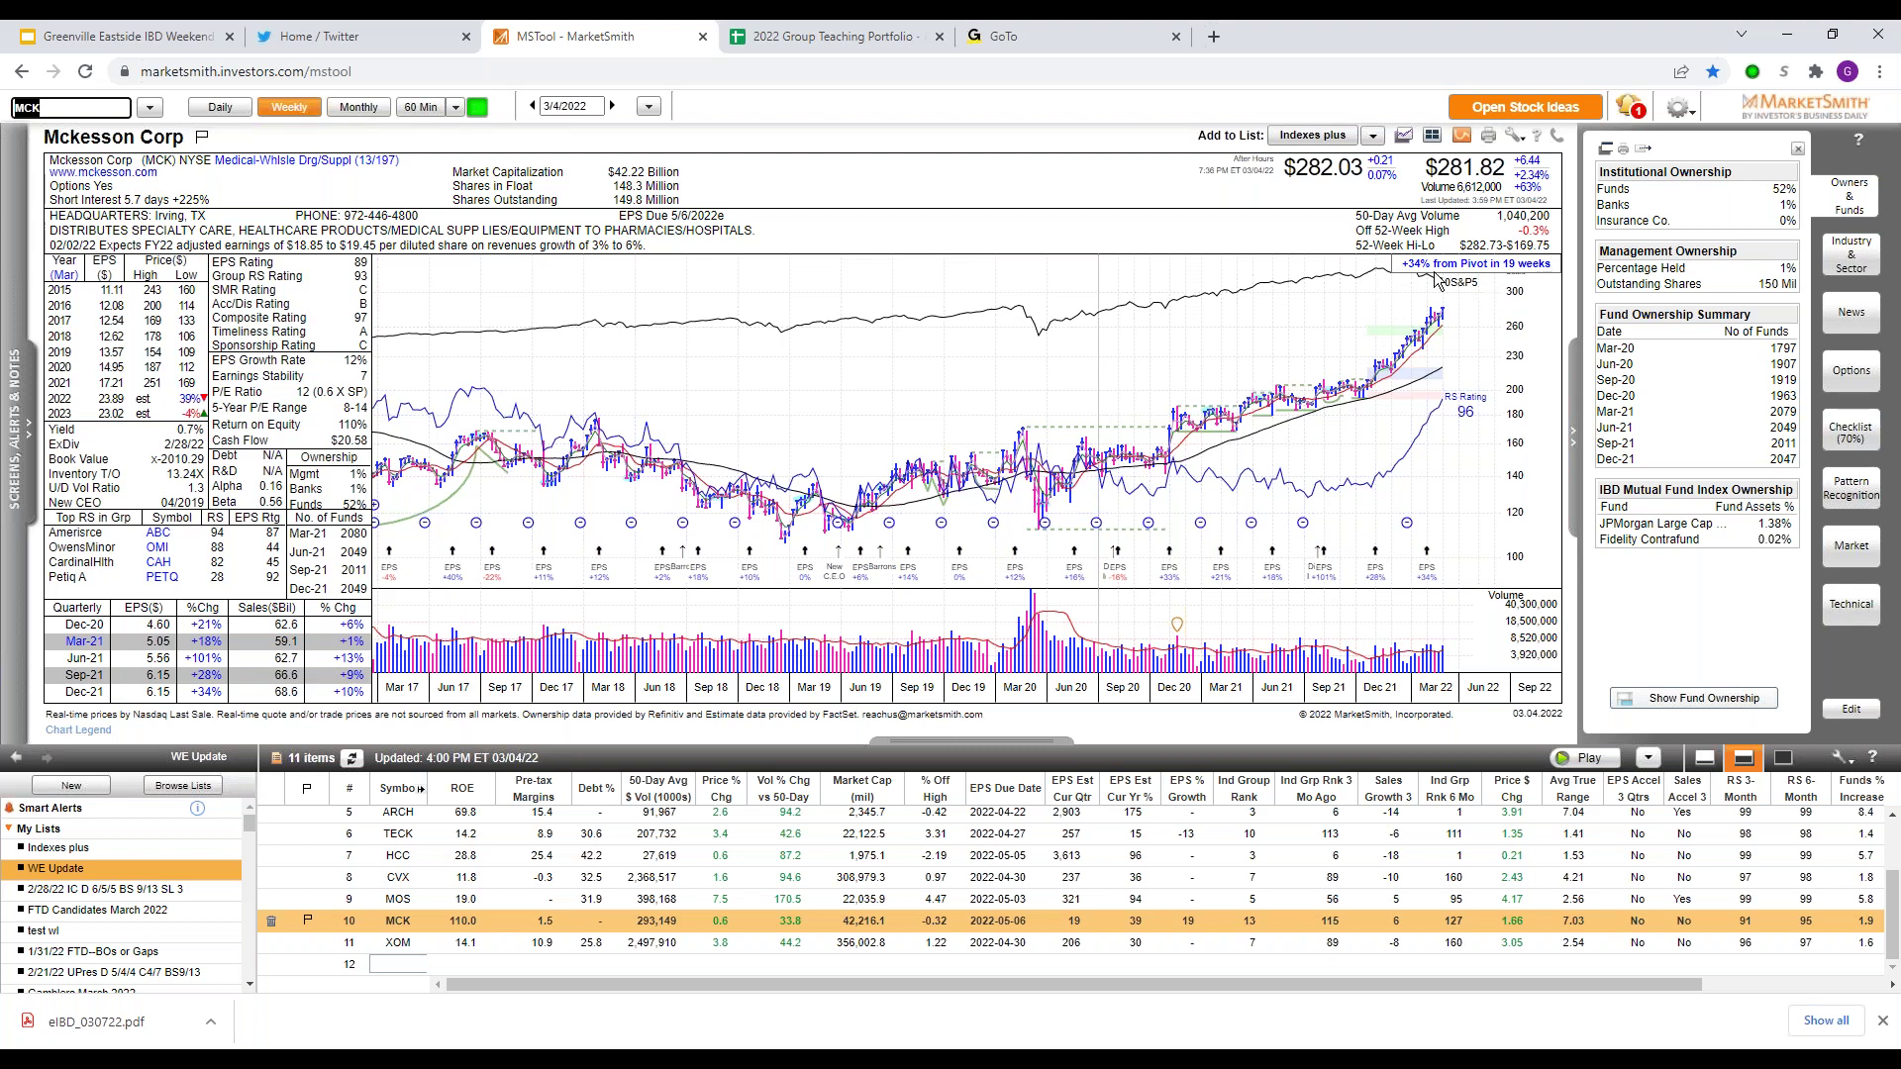
key("Down")
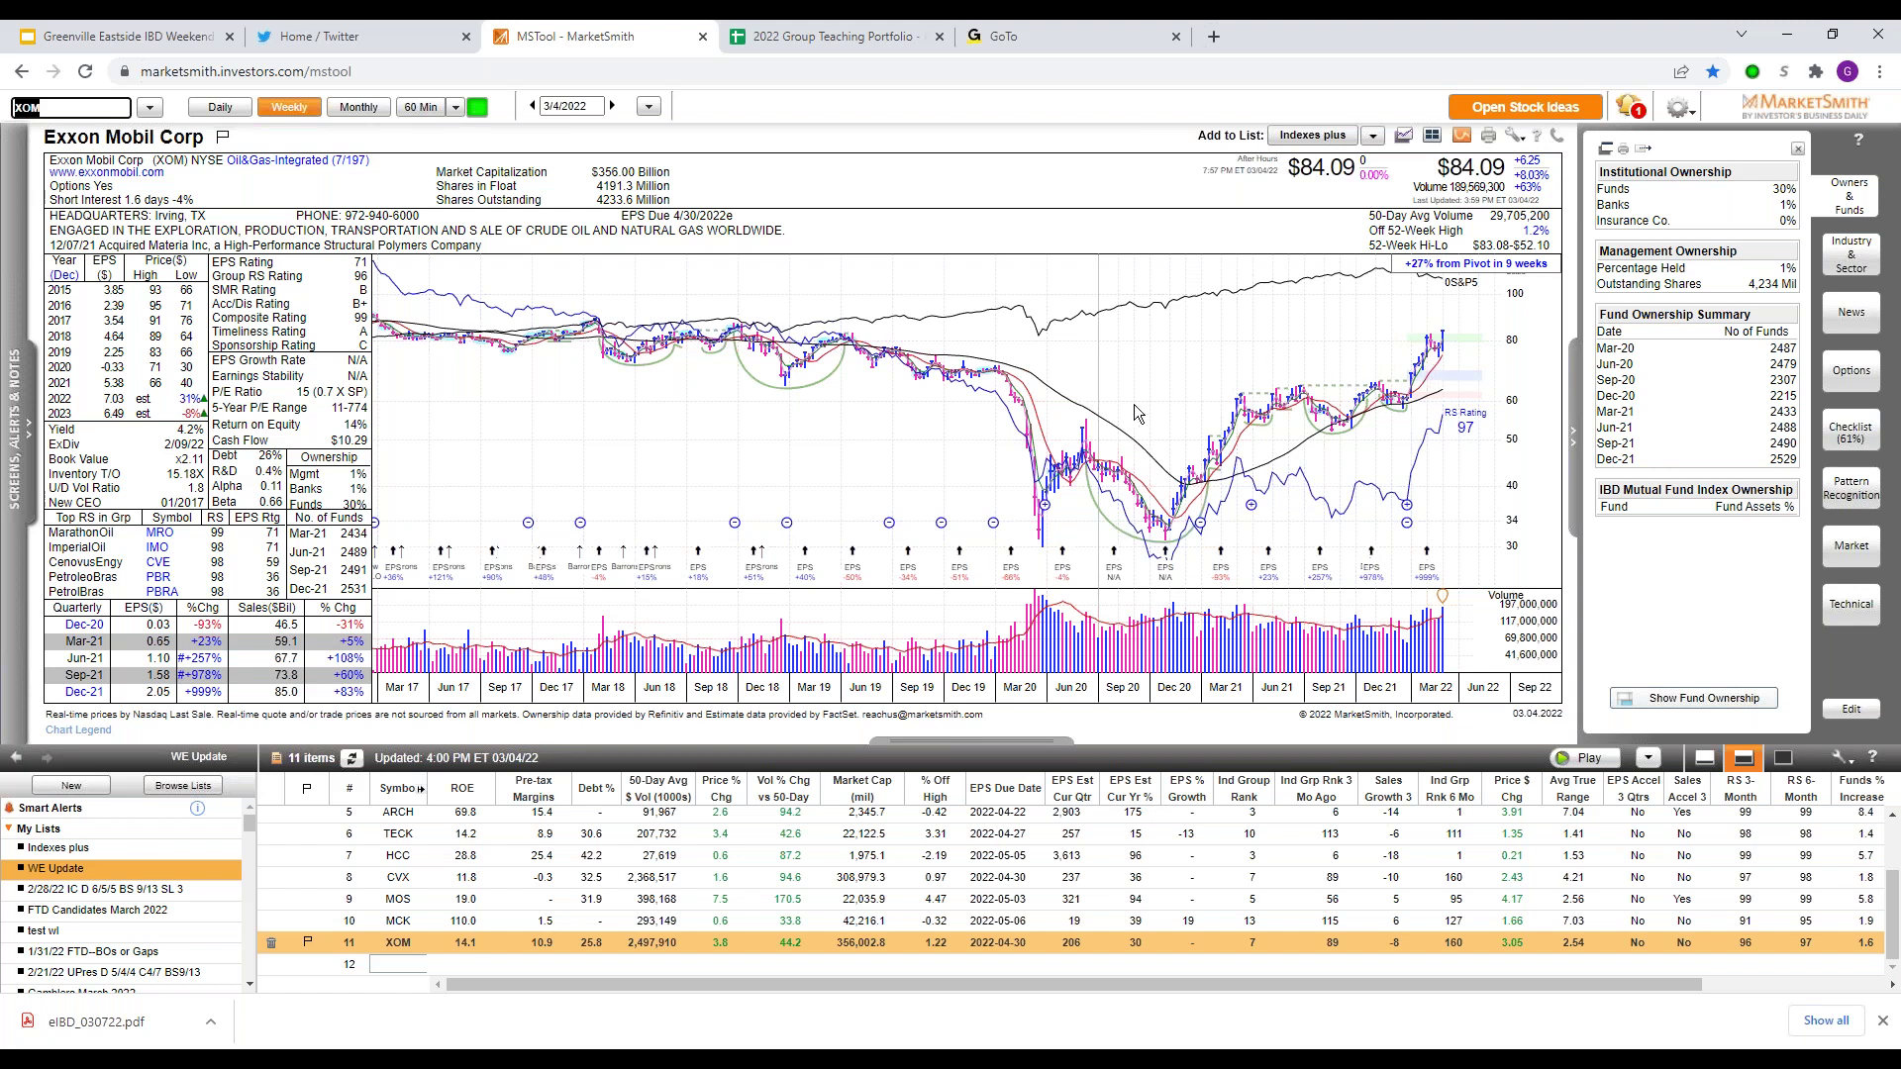
mouse_move(1270, 409)
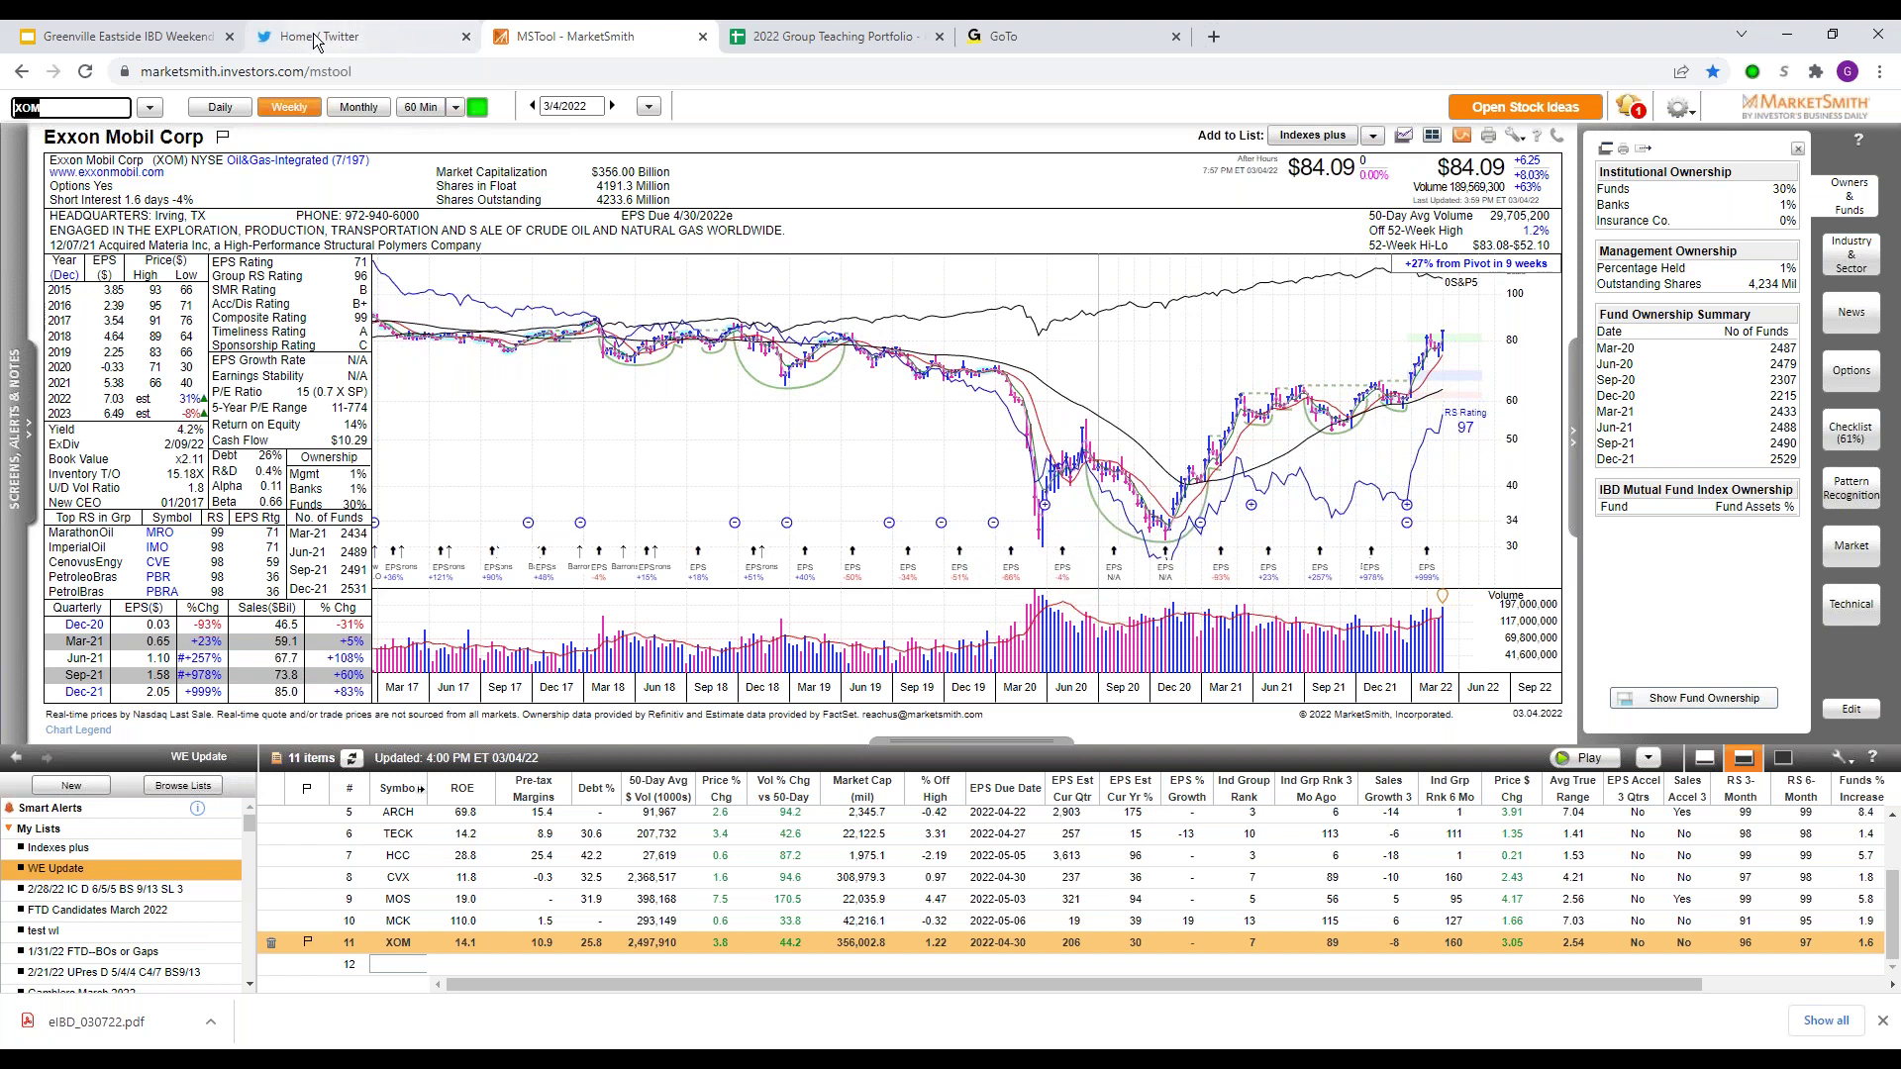
Resume the slideshow full screen and advance to the 'Key Reminder (again)' slide
left_click(119, 37)
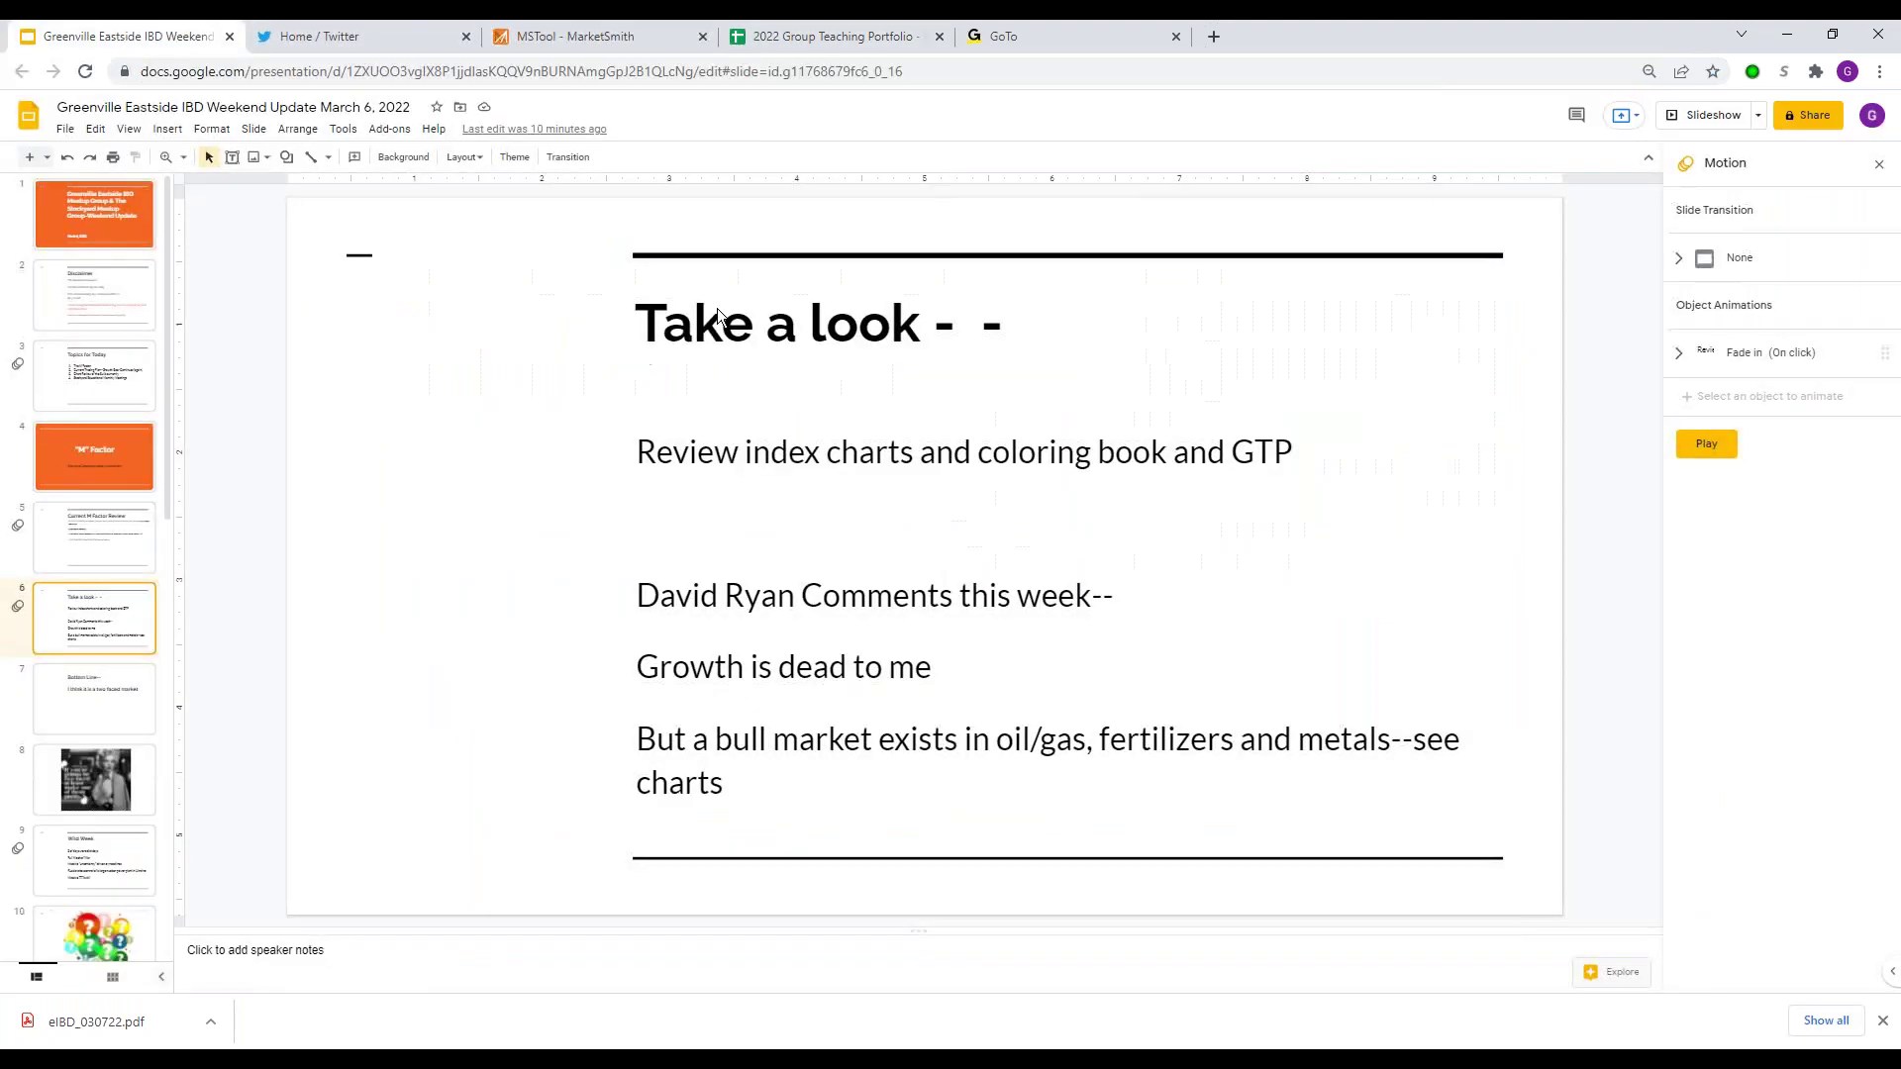
left_click(1707, 114)
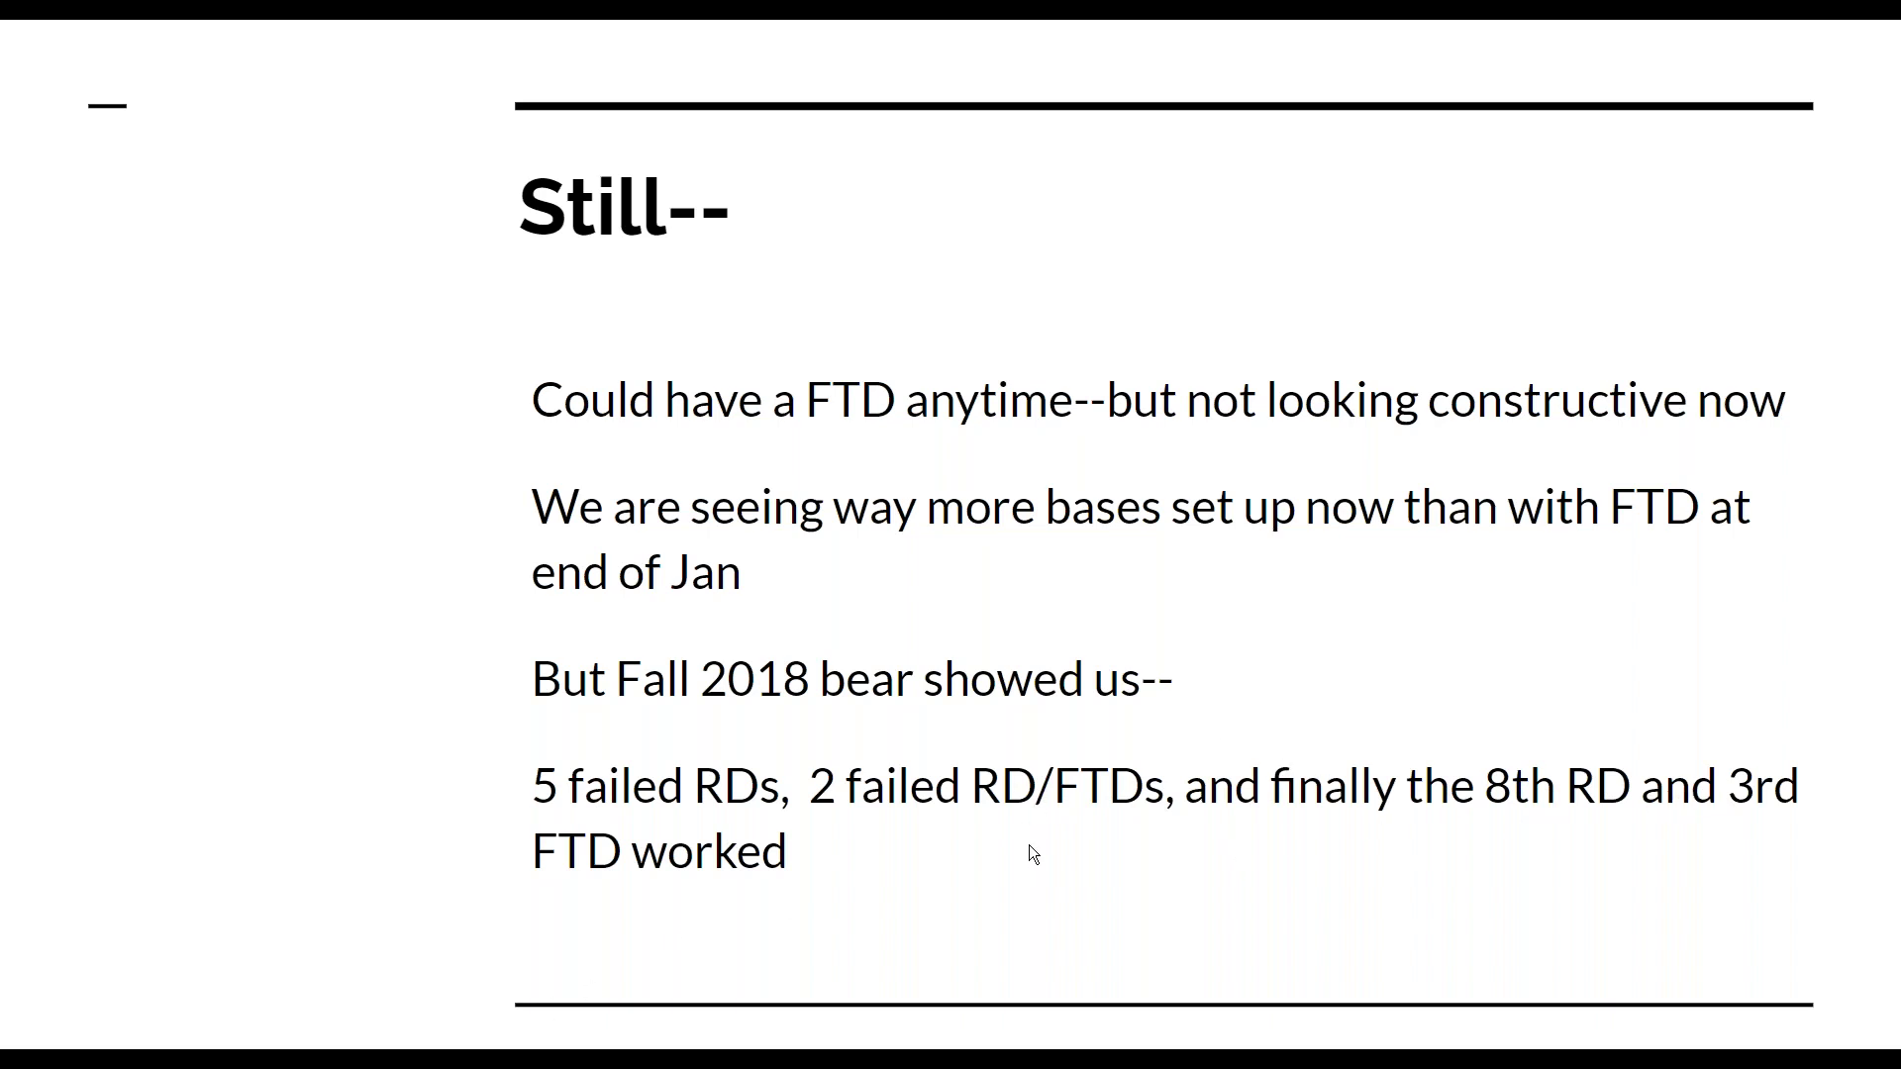
left_click(1030, 846)
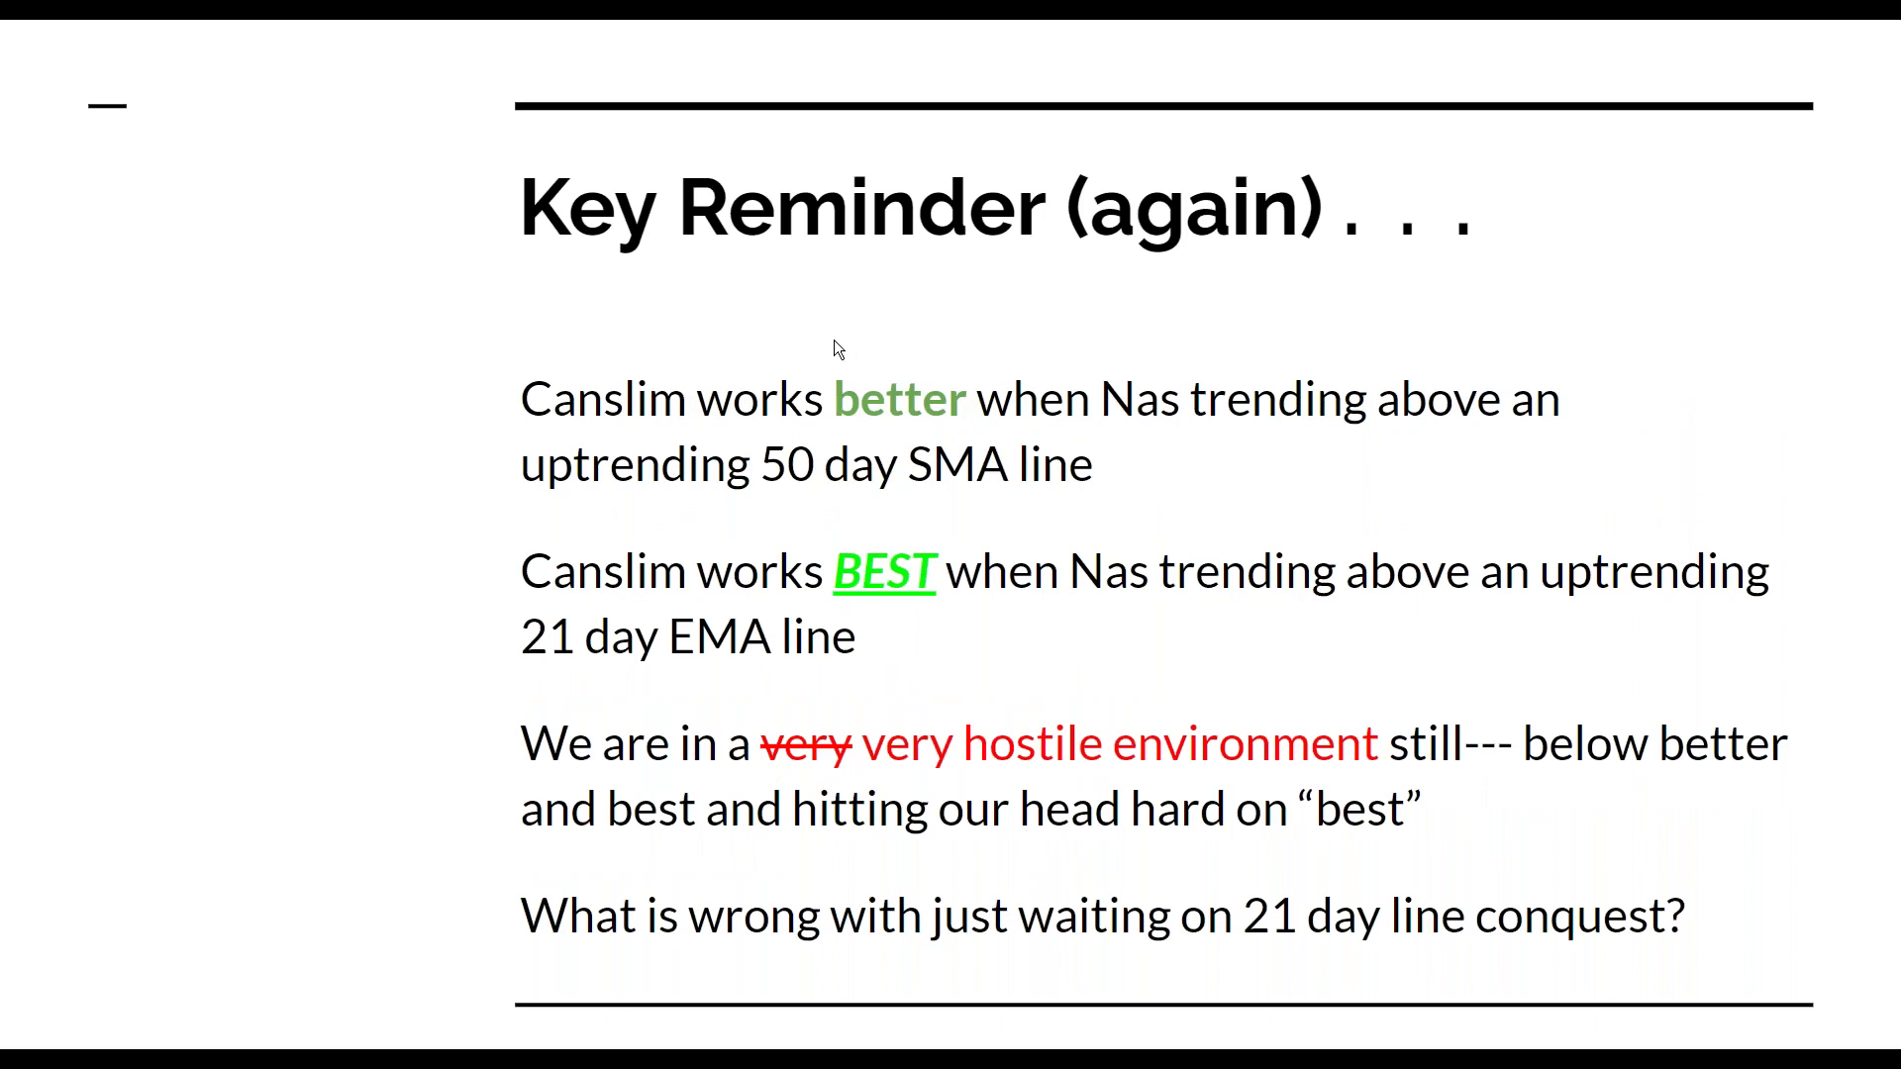